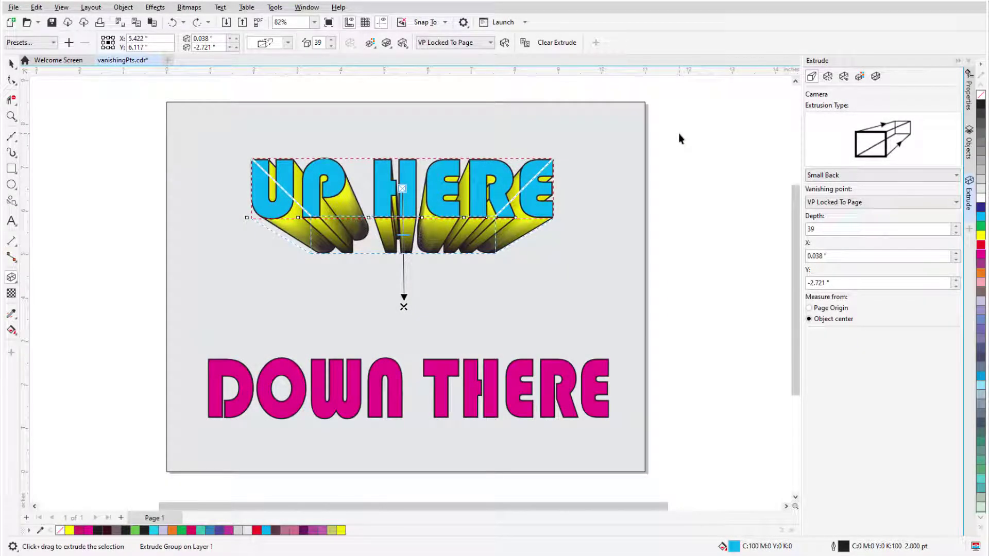
Extrude DOWN THERE and copy UP HERE's yellow extrusion properties onto it.
click(526, 393)
drag(520, 392, 591, 259)
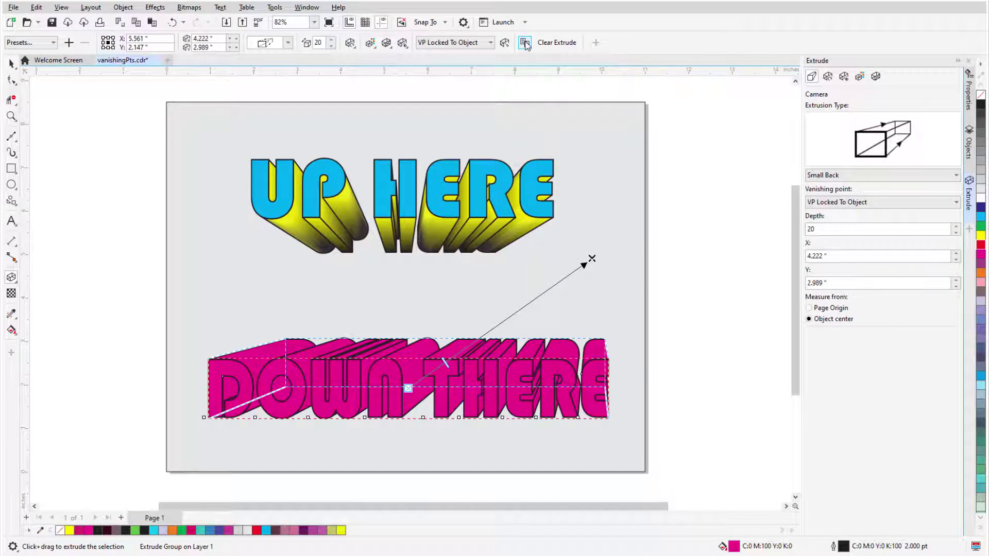
click(504, 43)
click(522, 226)
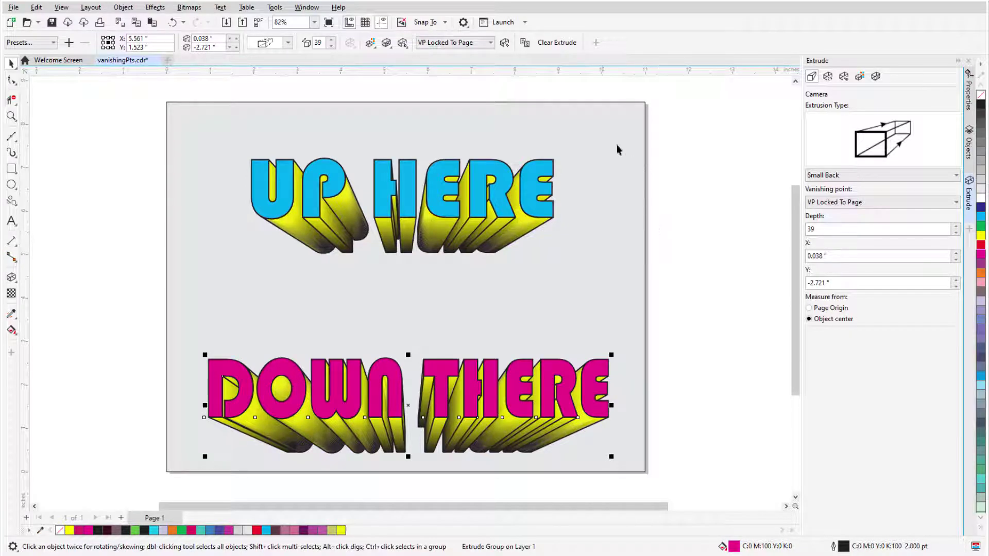
Make DOWN THERE share UP HERE's vanishing point, then move that point right of the page.
click(491, 43)
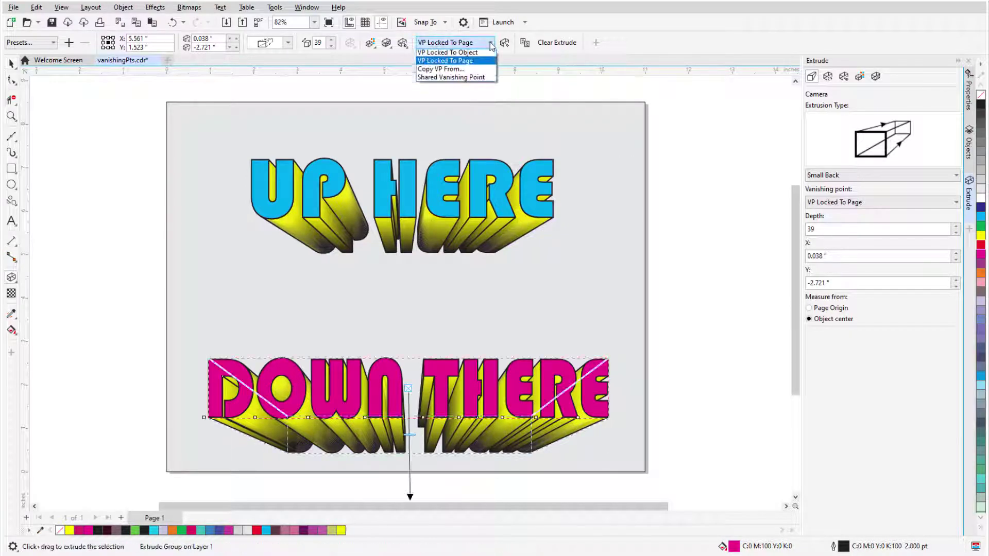
click(486, 79)
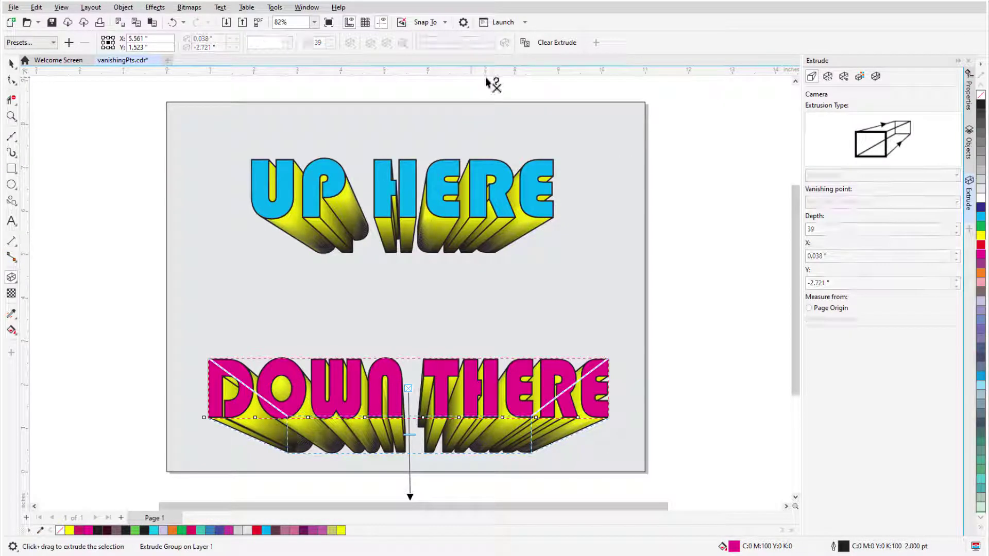
click(492, 244)
drag(401, 309, 727, 279)
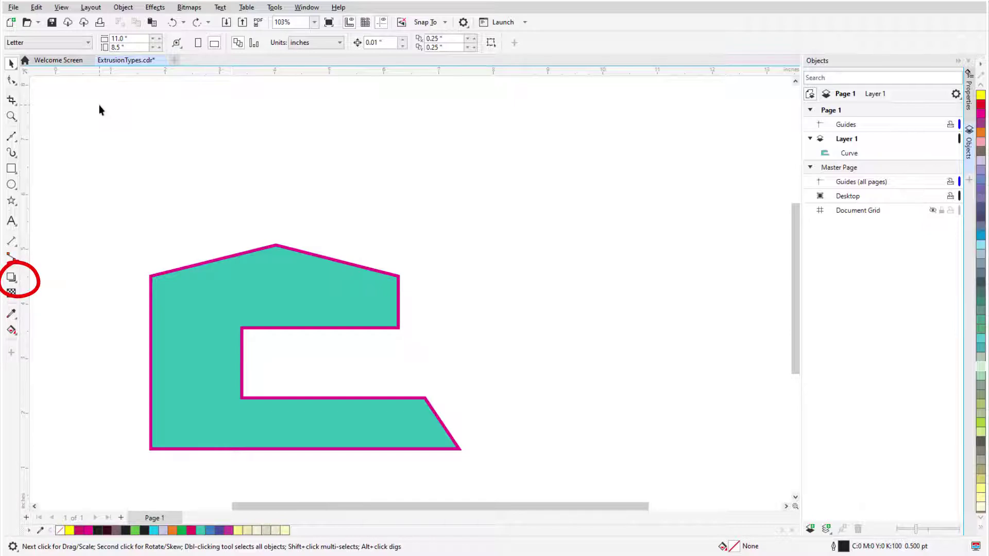
Choose the Extrude tool from the interactive effects flyout in the toolbox.
click(18, 283)
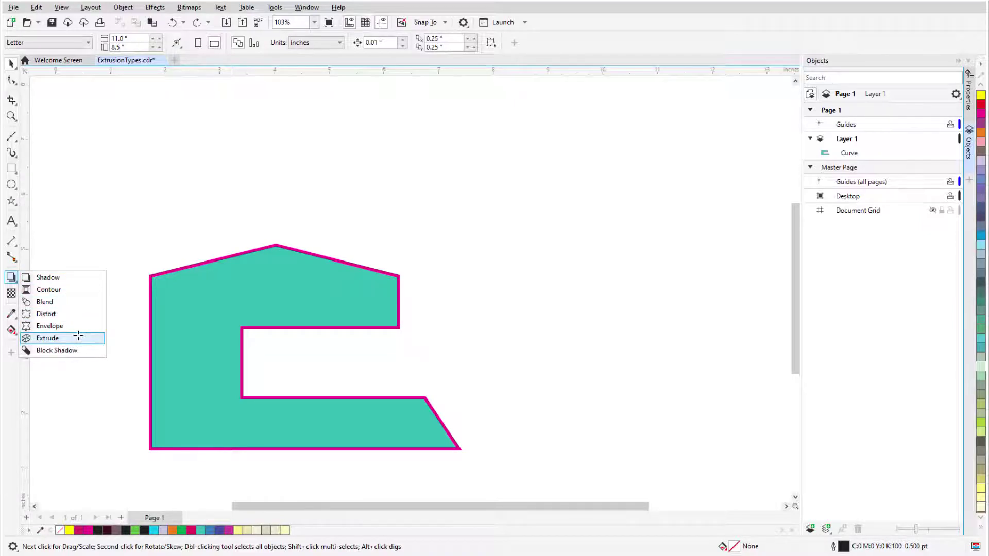
click(47, 338)
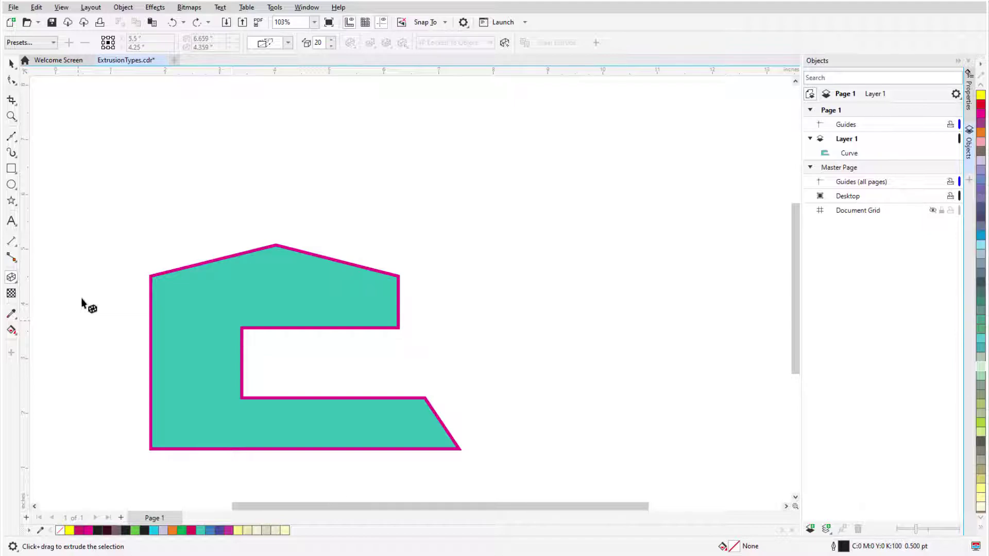
Open the Extrude docker through Window > Dockers > Effects > Extrude.
click(306, 7)
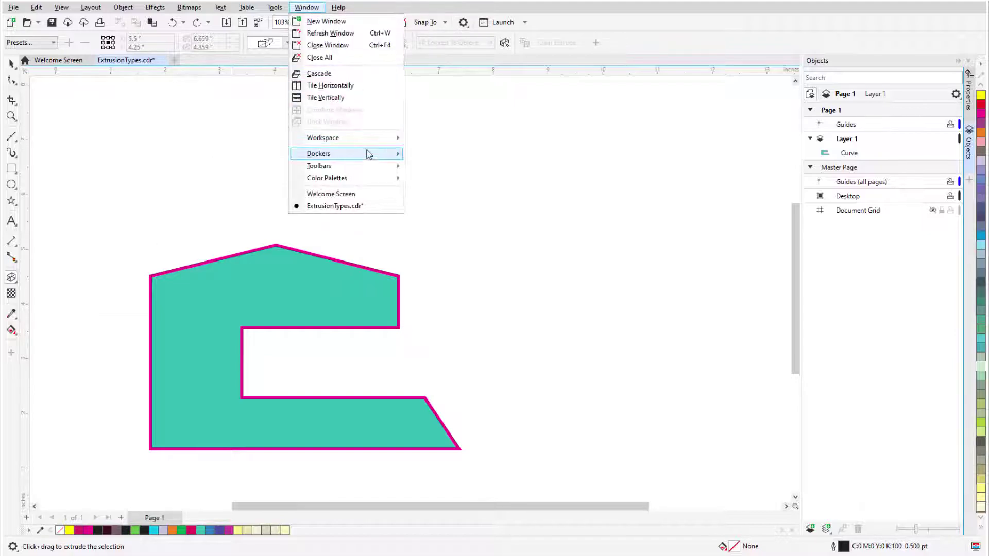
mouse_move(369, 157)
mouse_move(481, 390)
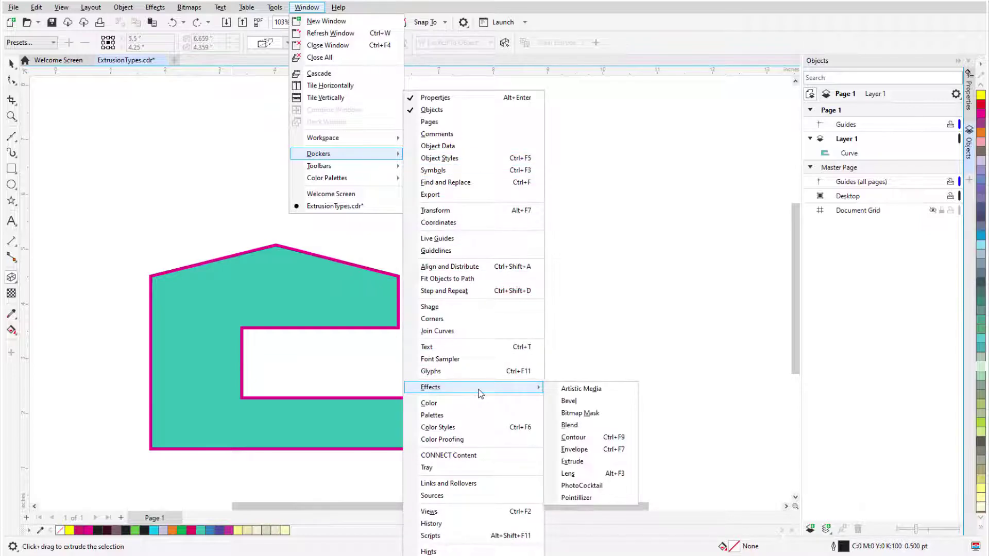
click(598, 461)
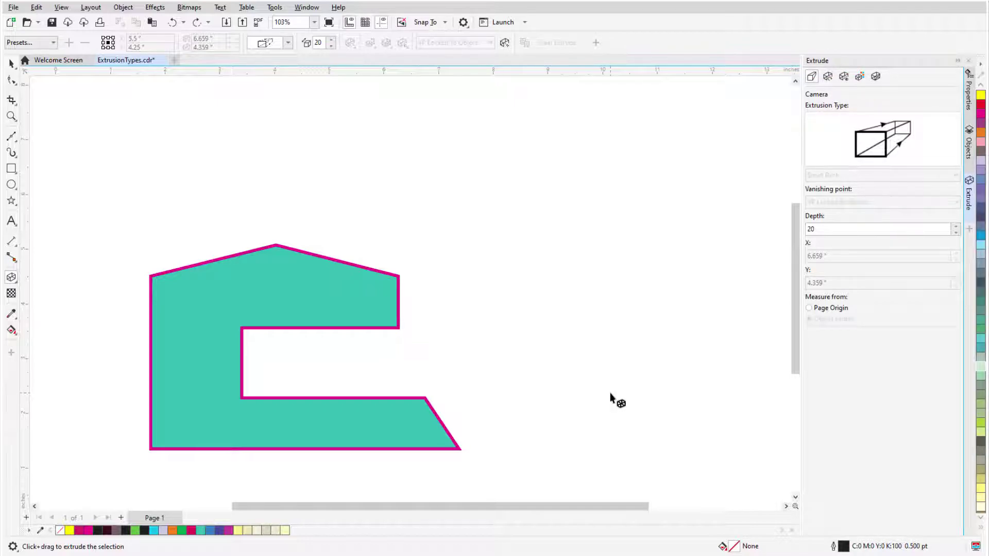
click(368, 307)
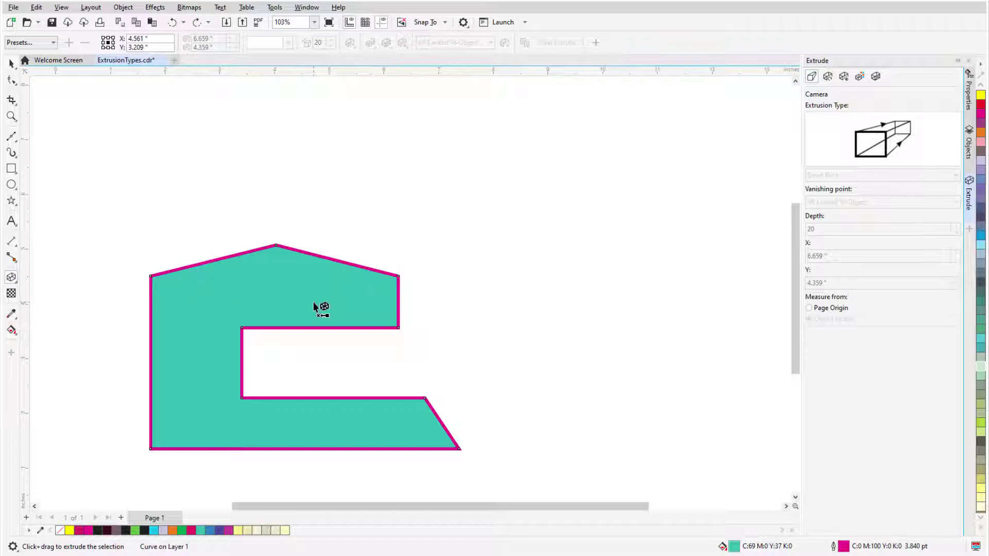
drag(313, 302, 661, 109)
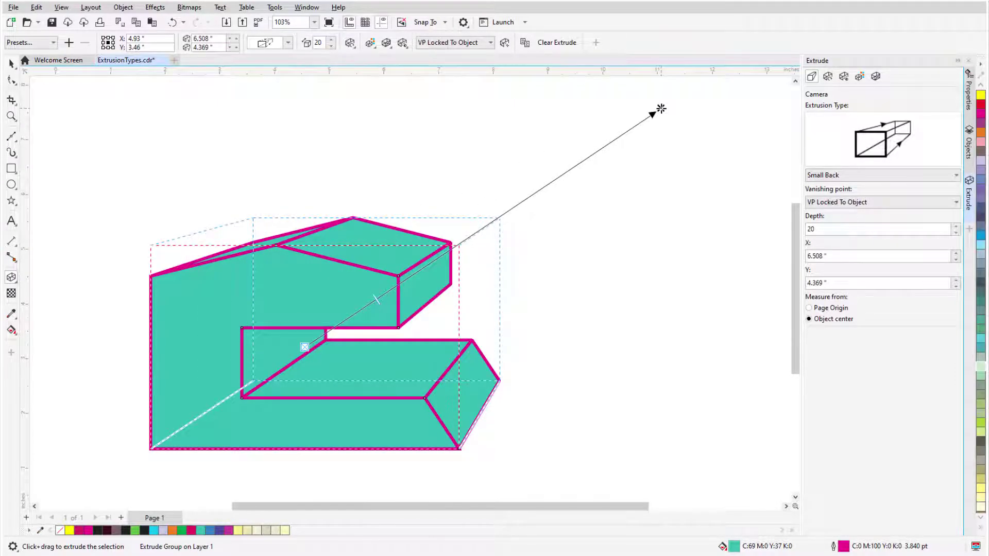
drag(660, 108, 555, 101)
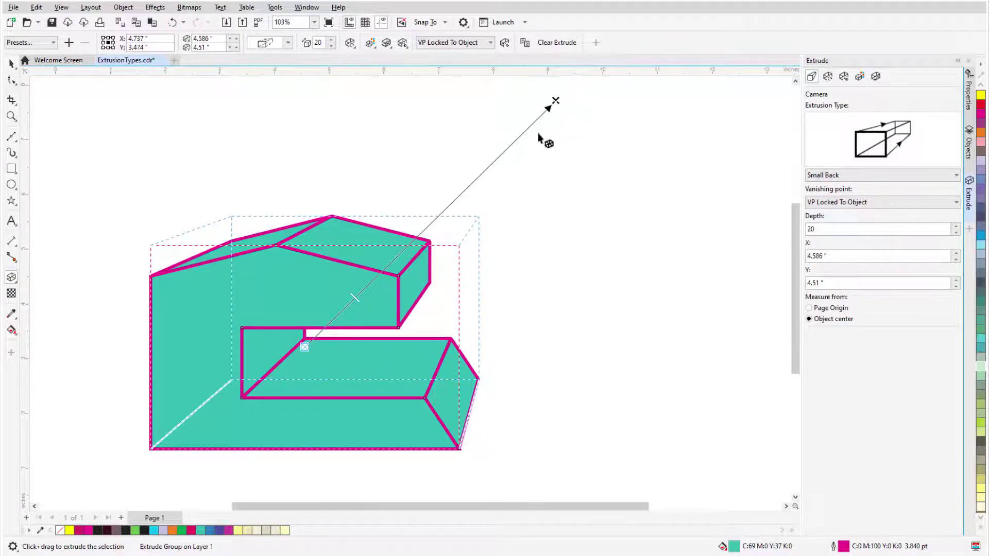
mouse_move(358, 300)
mouse_down()
mouse_move(435, 221)
mouse_move(427, 246)
mouse_move(360, 292)
mouse_up()
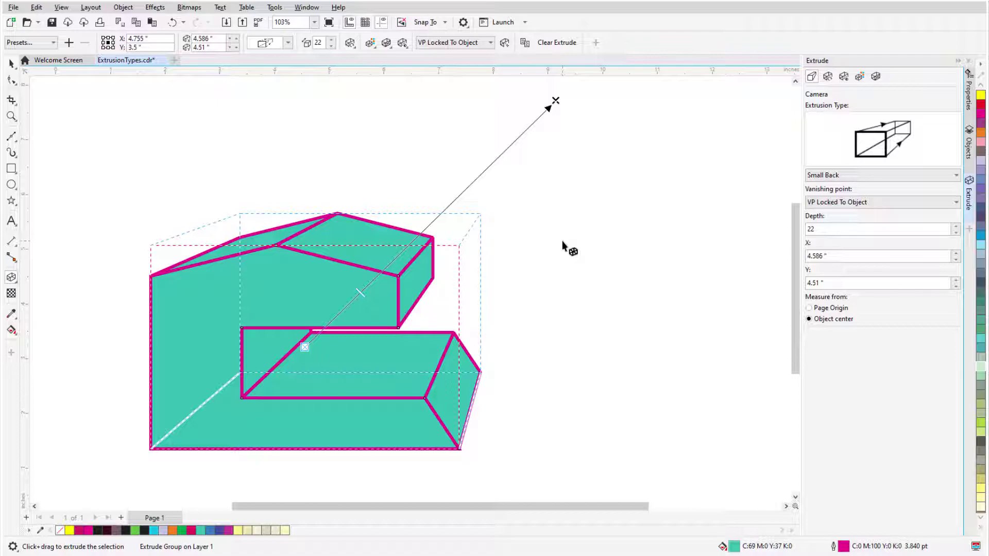
click(558, 44)
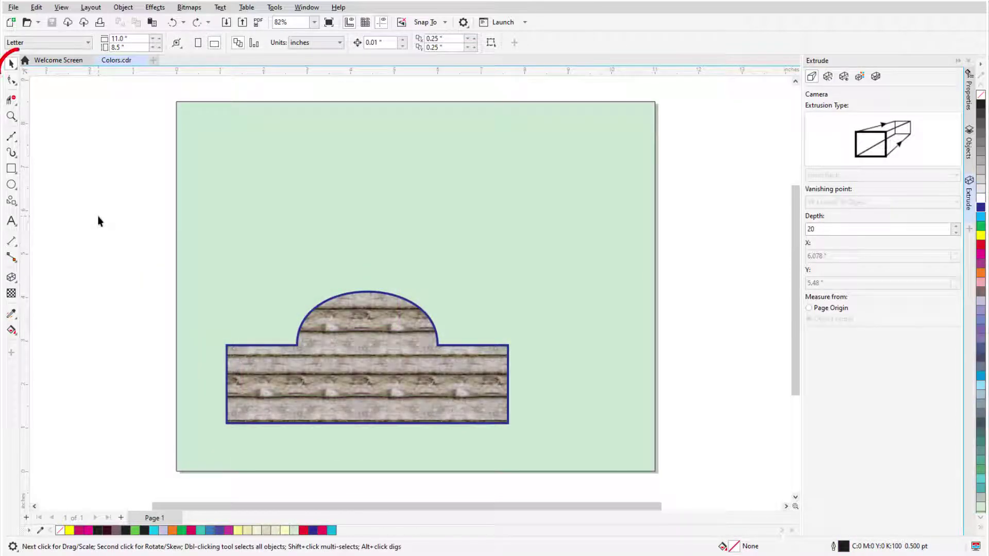
Extrude the wood-textured shape toward the upper right and deepen it from 20 to 33.
click(297, 385)
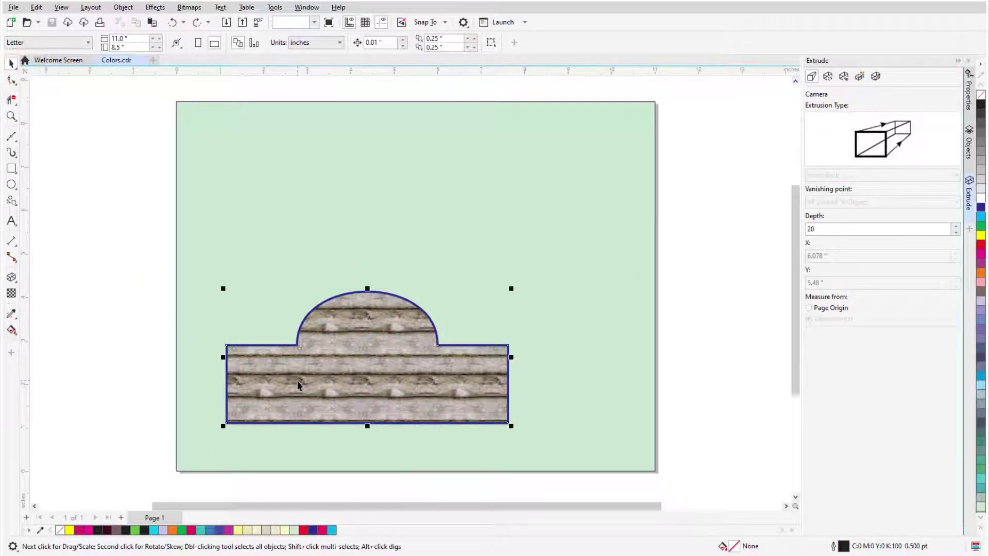
click(11, 277)
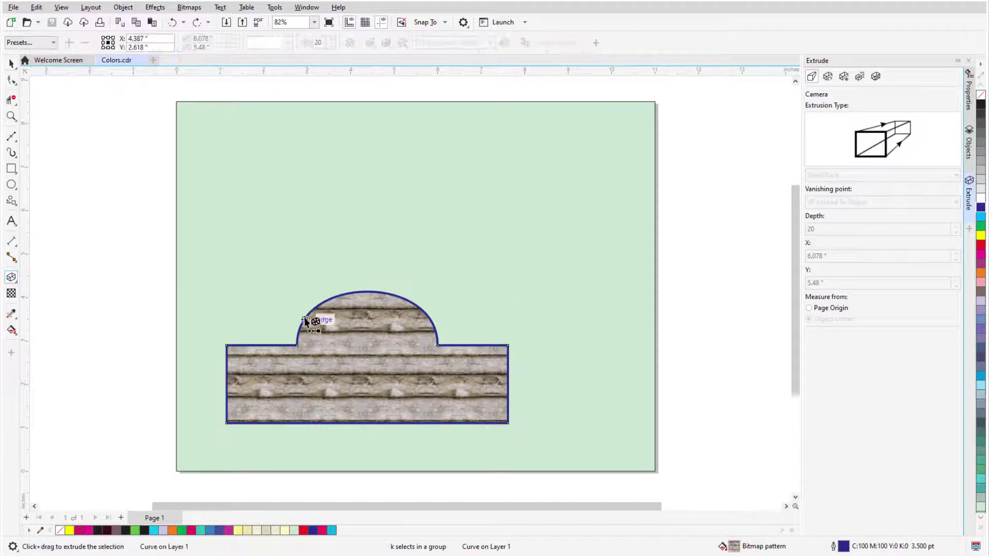
drag(316, 320, 635, 112)
drag(421, 309, 456, 277)
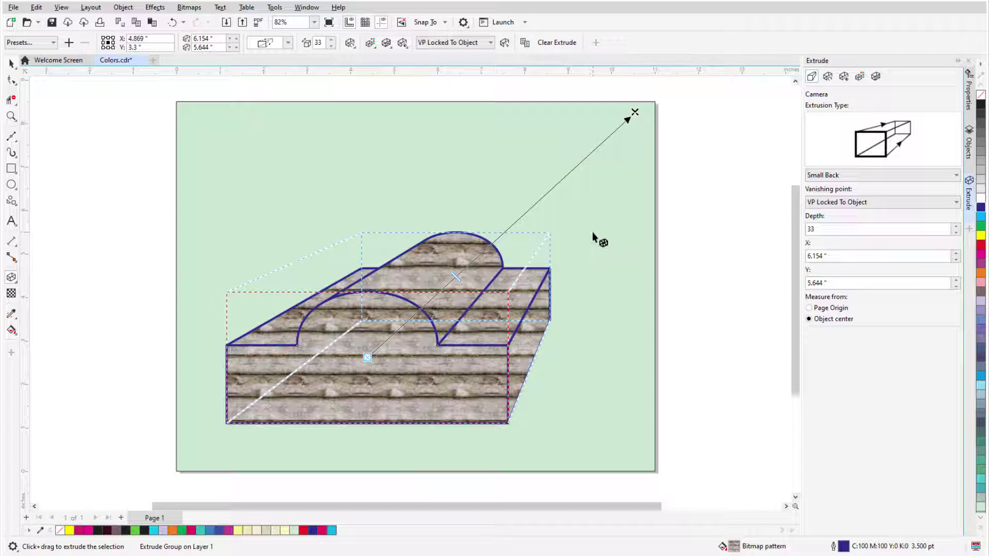
Turn off Drape fills and try a solid crimson on the extruded sides.
click(370, 43)
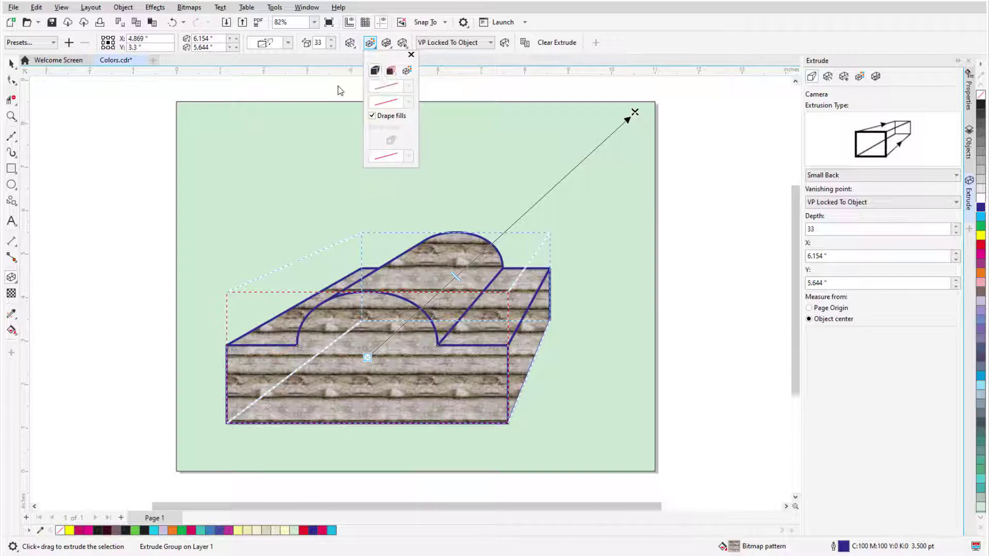
click(372, 116)
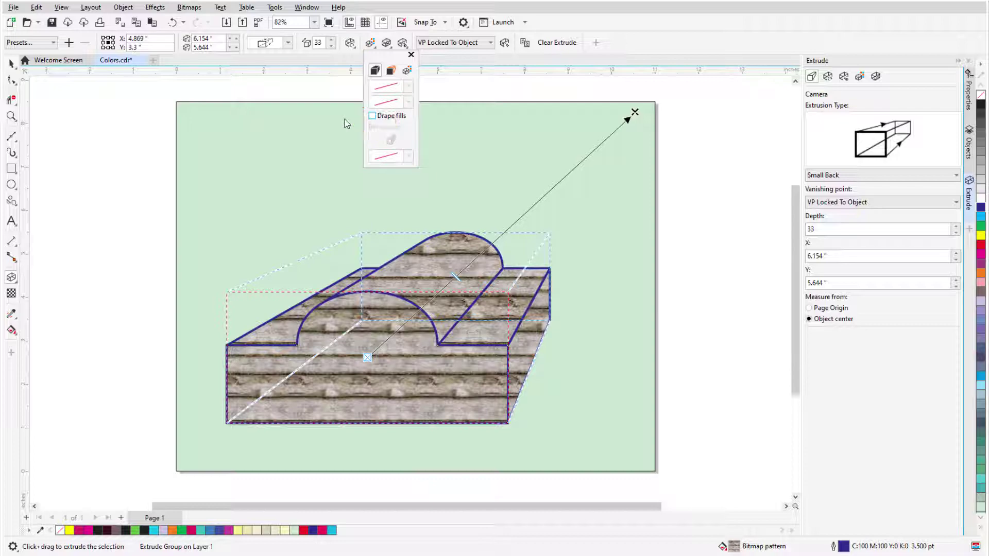
click(390, 71)
click(410, 97)
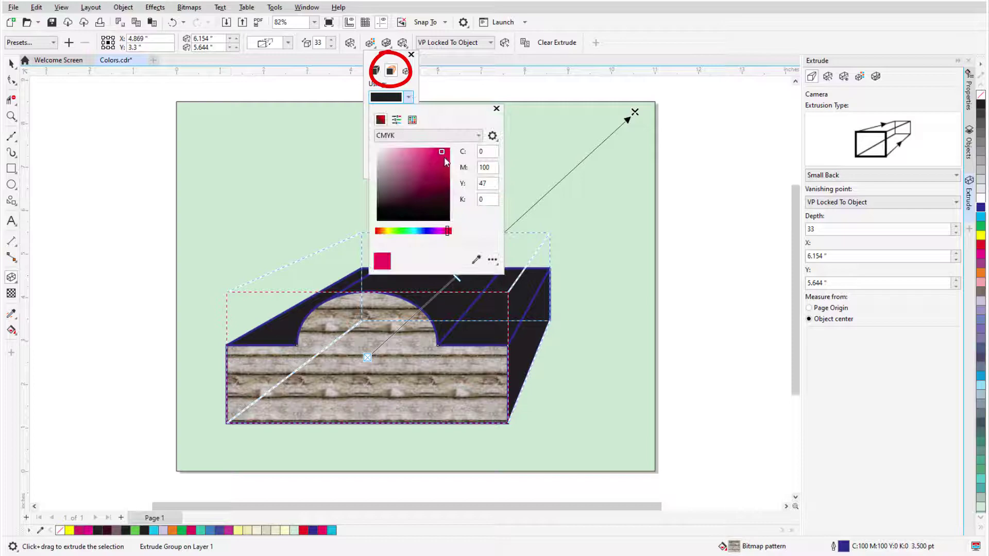
click(457, 154)
click(495, 109)
Switch the sides to color shading with cyan as the From colour.
click(407, 70)
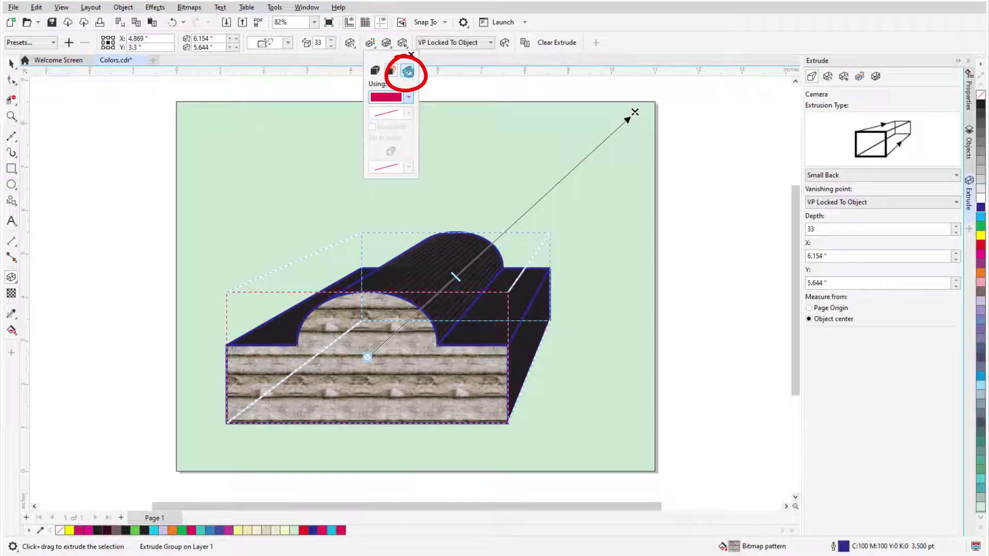
click(409, 97)
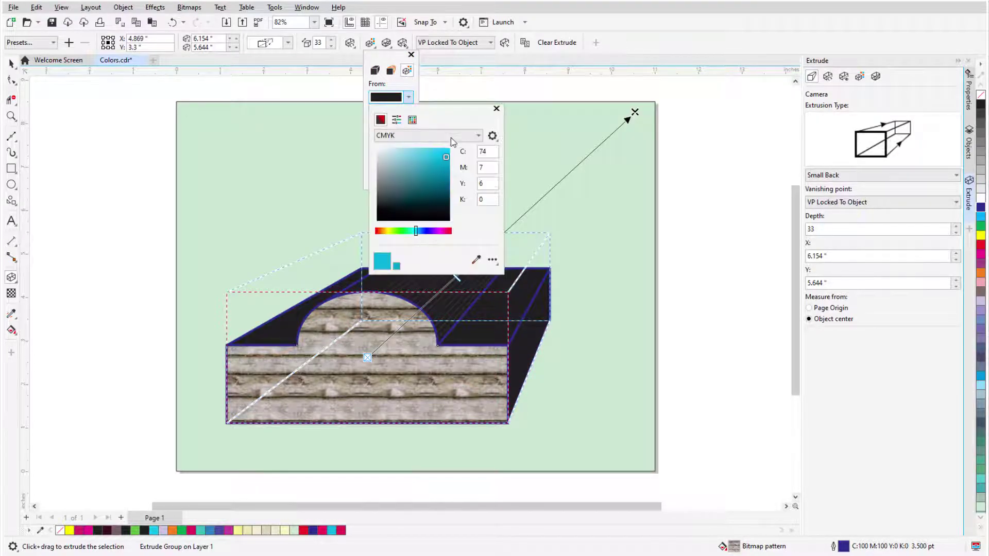
click(437, 149)
click(496, 108)
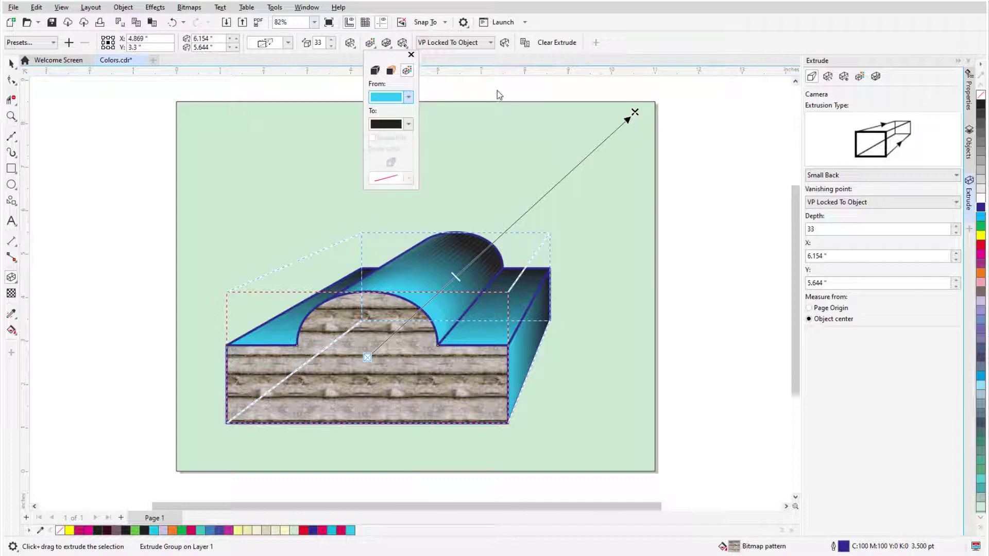
click(497, 90)
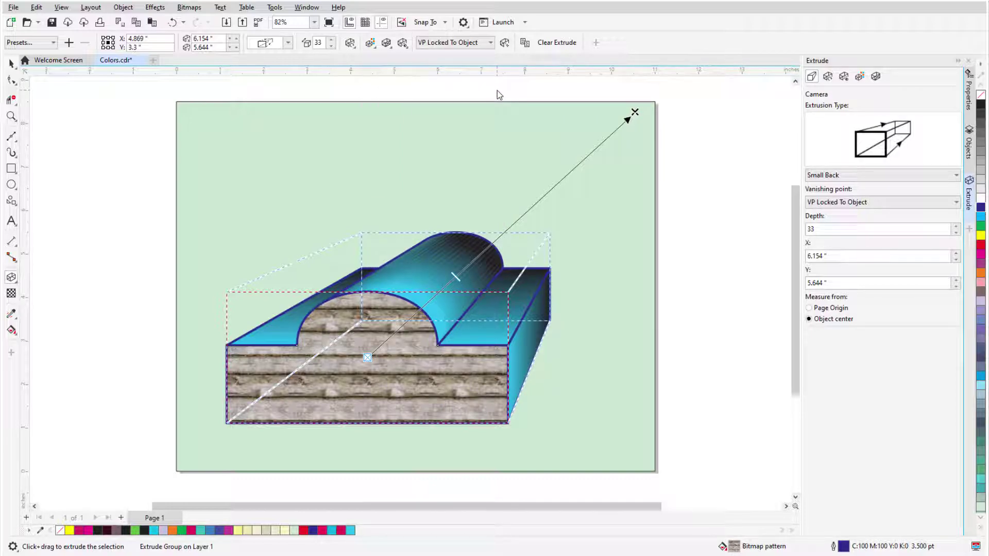
Stretch the front face's right side into an outward curve and raise the arch with a new node.
click(12, 81)
click(370, 372)
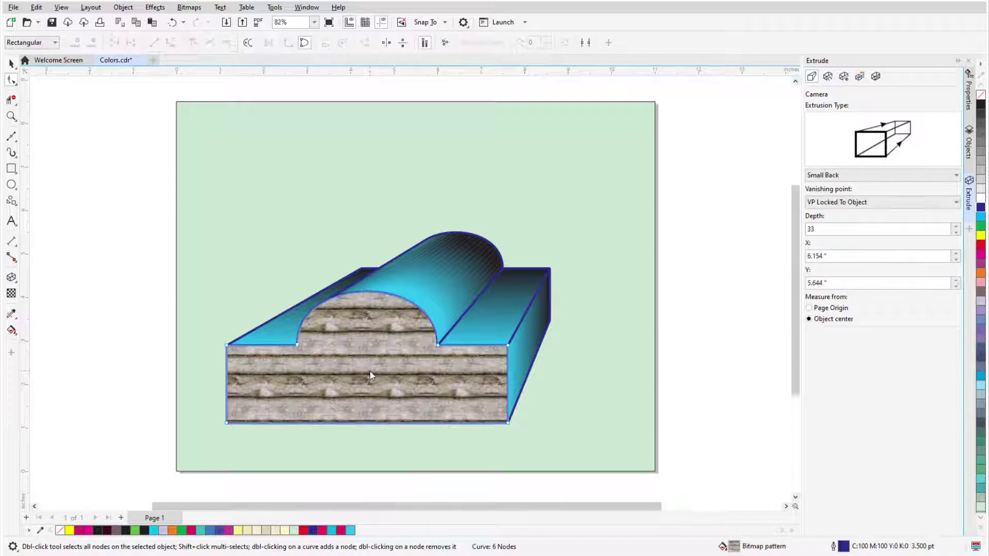
drag(509, 345, 529, 339)
drag(509, 422, 559, 422)
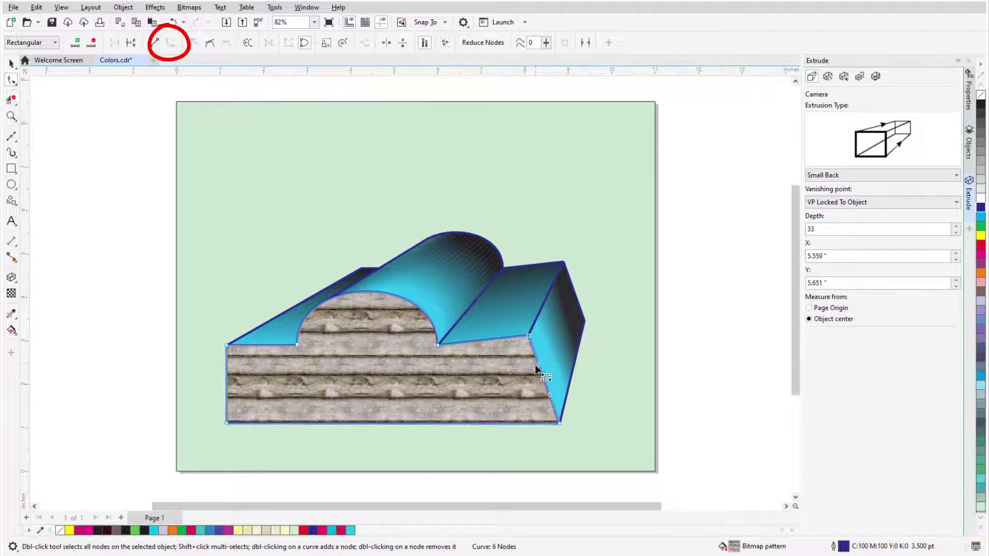
mouse_move(536, 370)
mouse_down()
mouse_move(517, 378)
mouse_move(525, 361)
mouse_up()
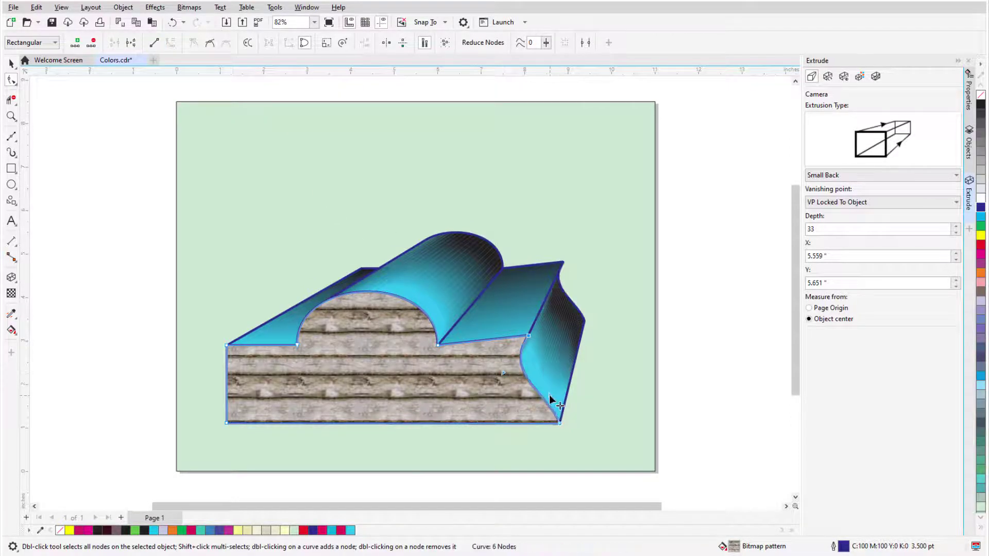
double_click(368, 294)
drag(370, 292, 366, 260)
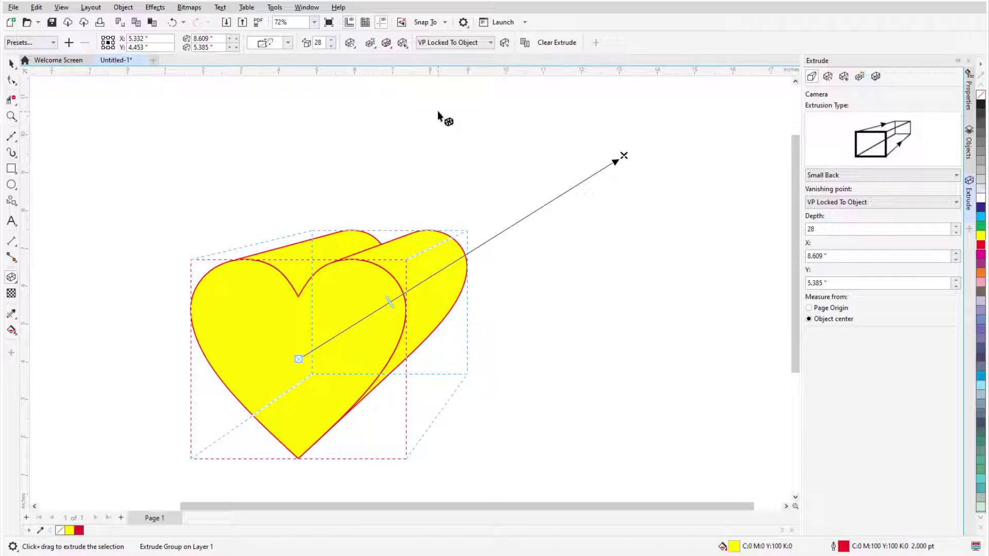
Add a 0.19" bevel at 53° to the heart, toggling Show bevel only off and on.
click(387, 44)
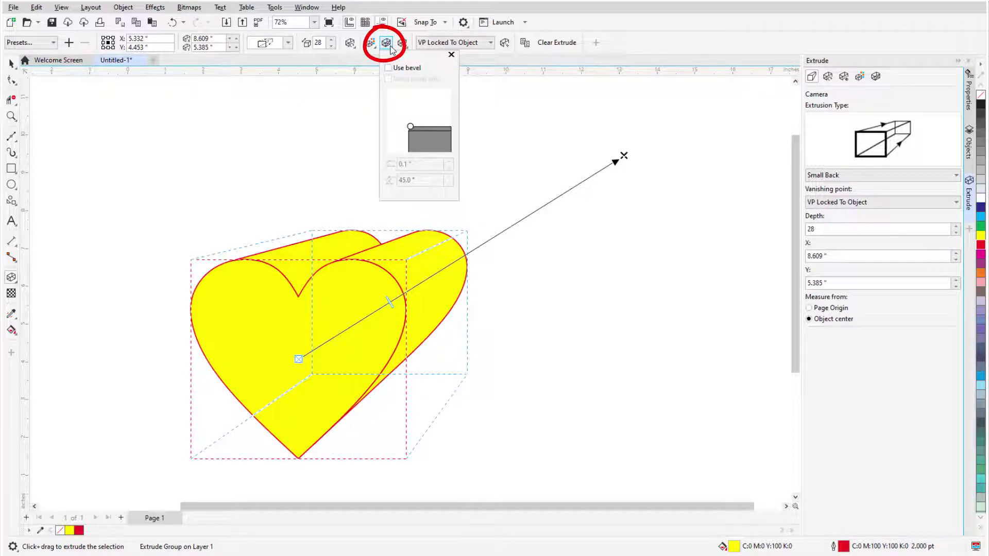
click(387, 68)
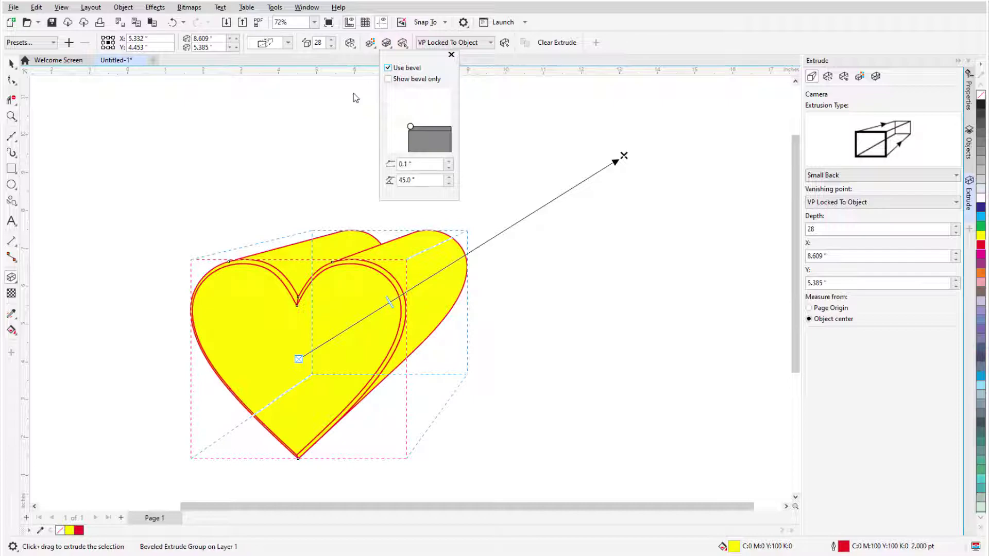
click(449, 161)
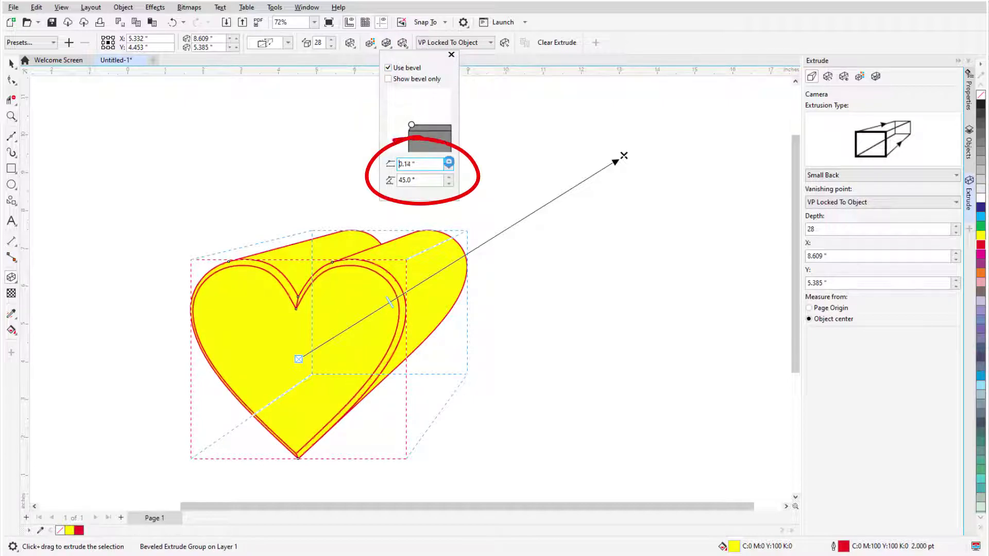
click(448, 162)
click(450, 176)
click(450, 176)
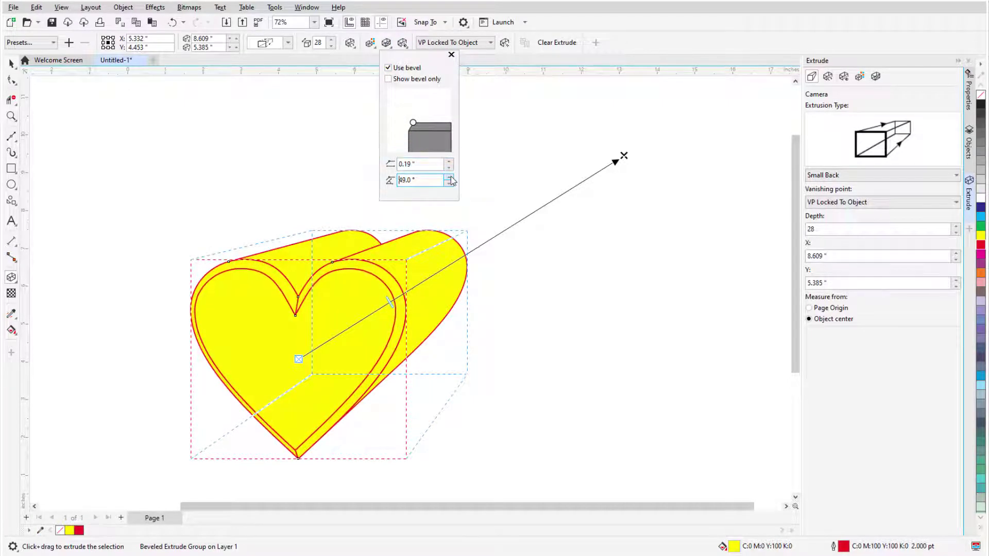
click(450, 177)
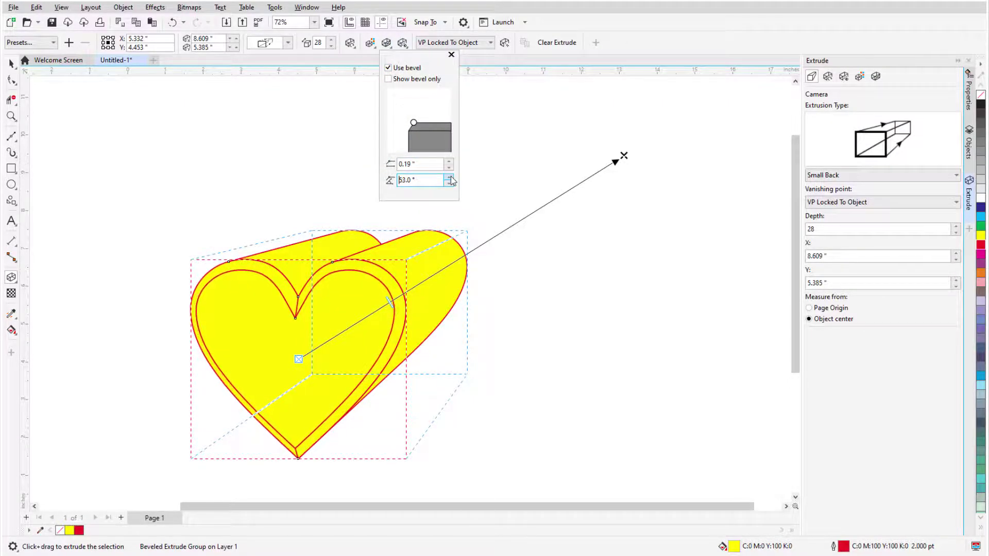
click(387, 79)
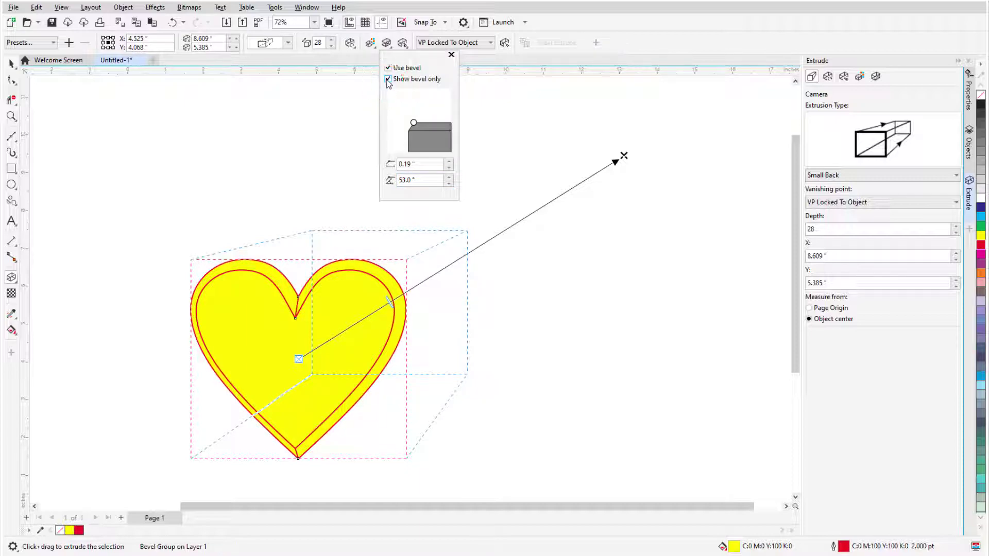
click(387, 79)
click(451, 54)
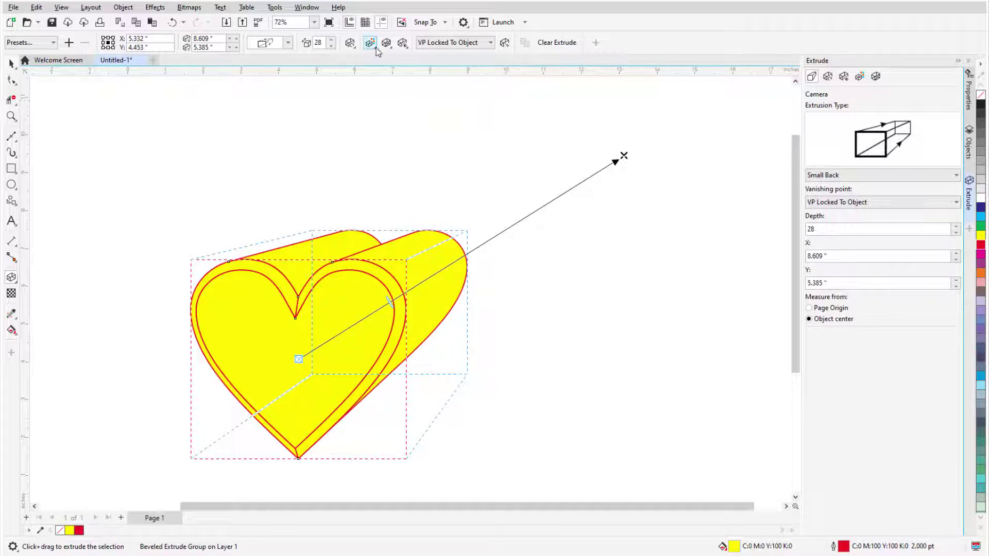
Shade the heart's extruded sides with color shading and give the bevel a new colour.
click(370, 42)
click(407, 70)
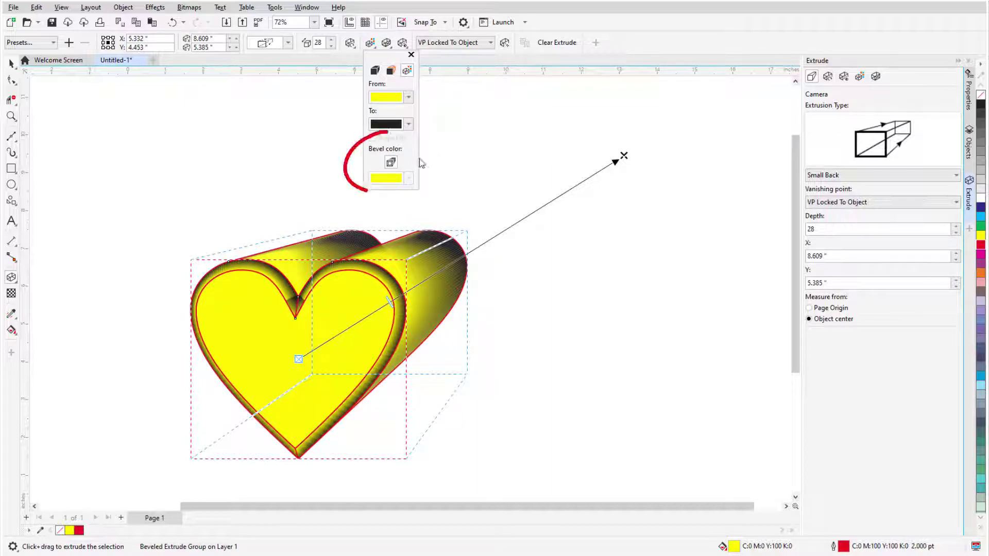
click(408, 178)
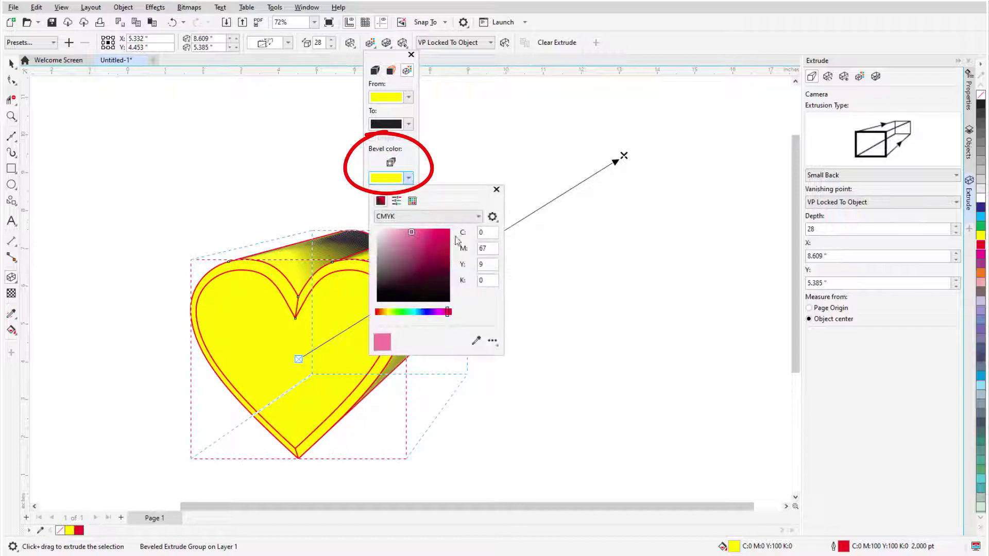
click(413, 312)
click(496, 190)
click(498, 157)
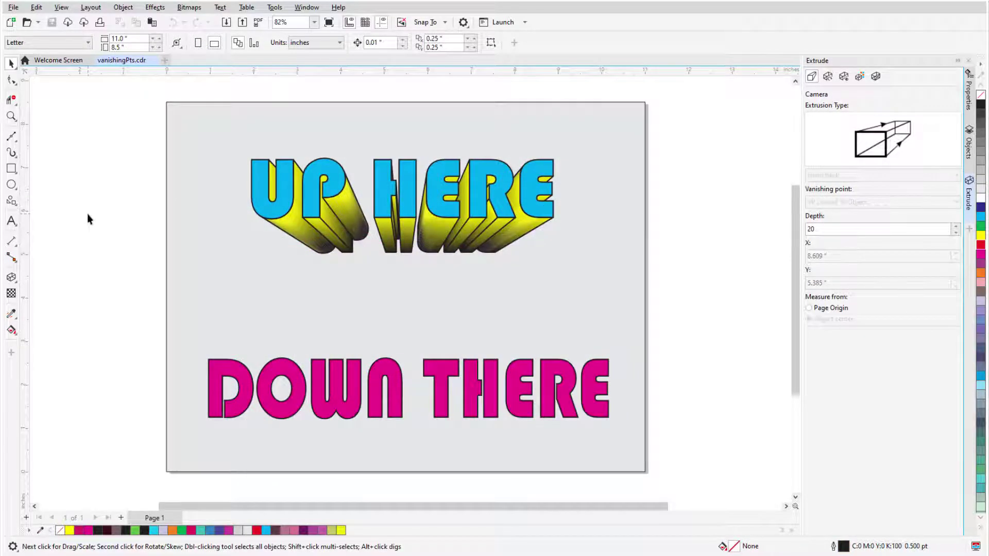
click(11, 277)
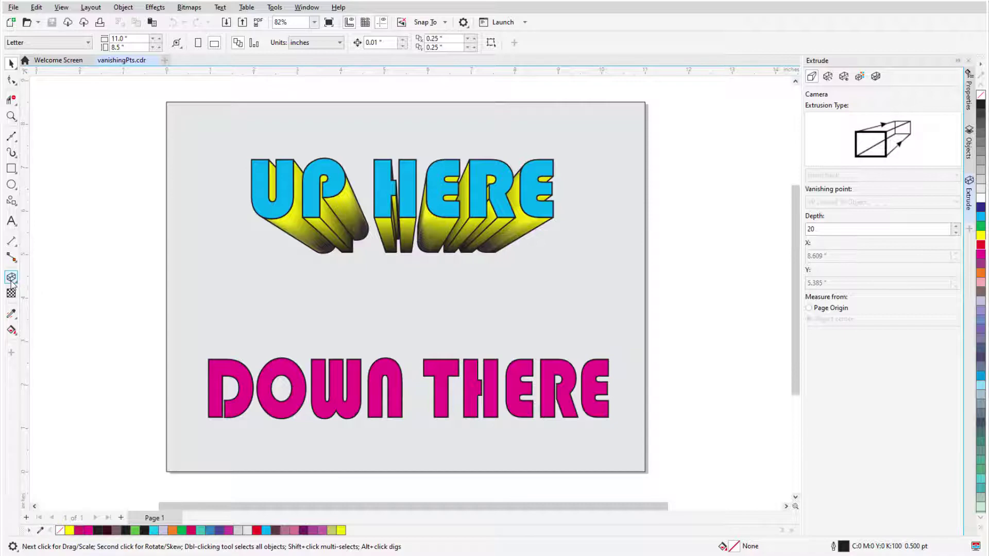
click(334, 217)
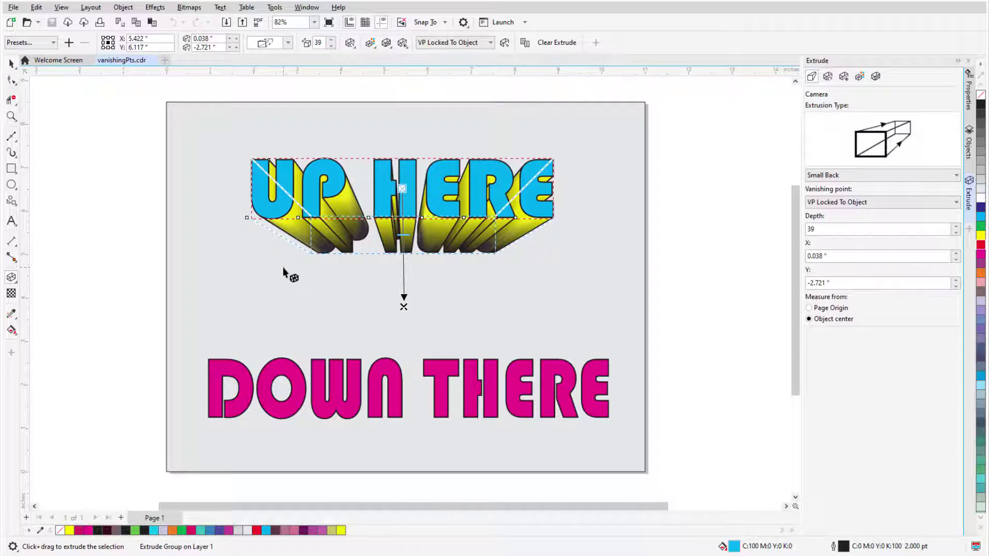
key(space)
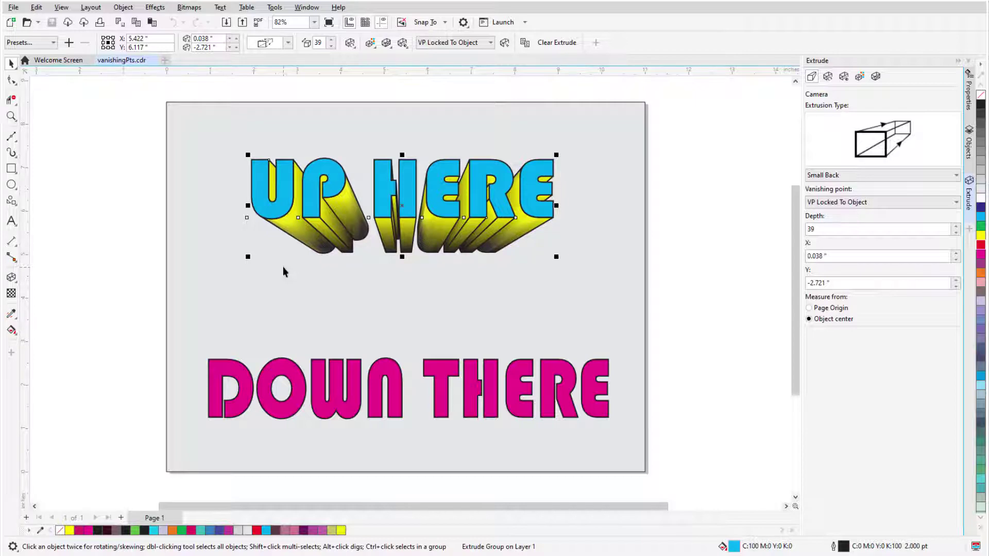
drag(405, 221, 551, 217)
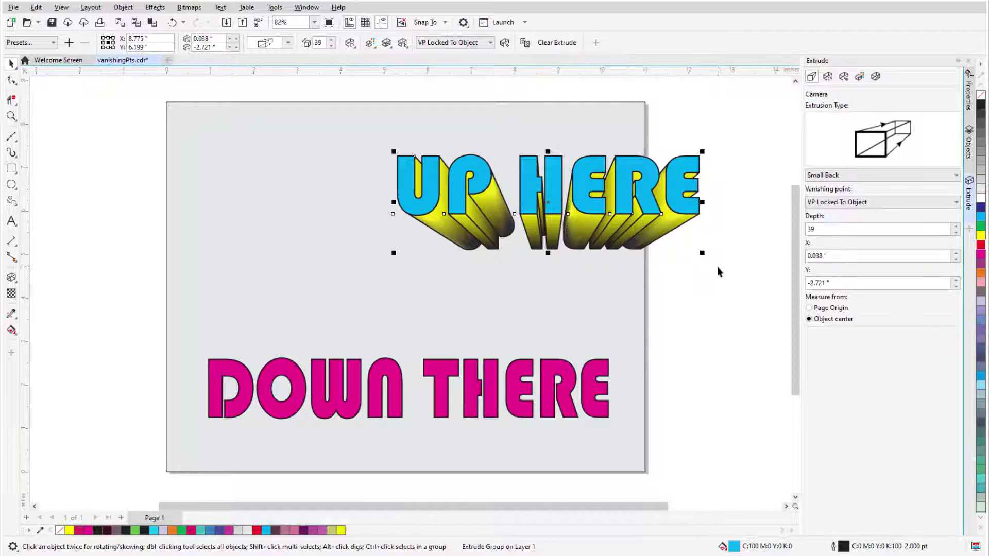
key(ctrl+z)
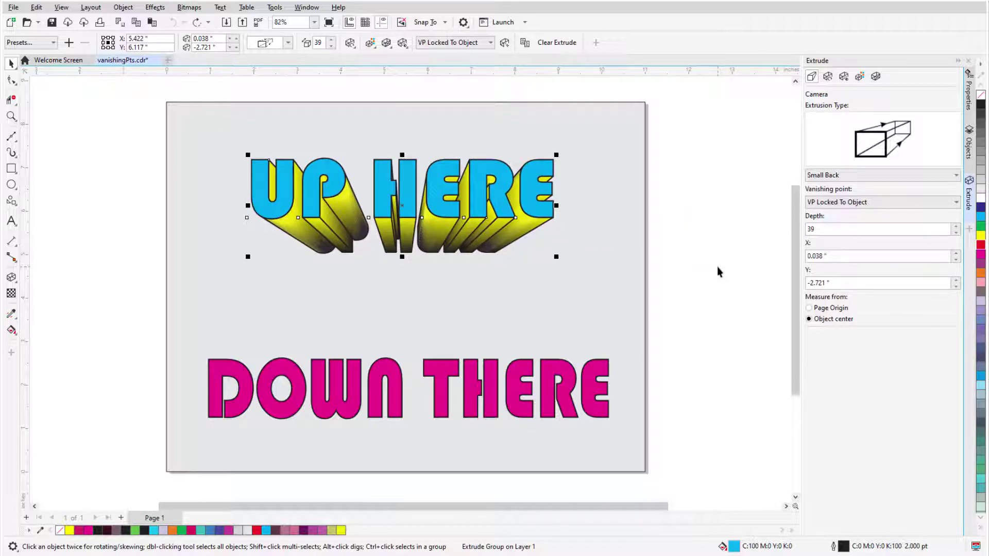
key(space)
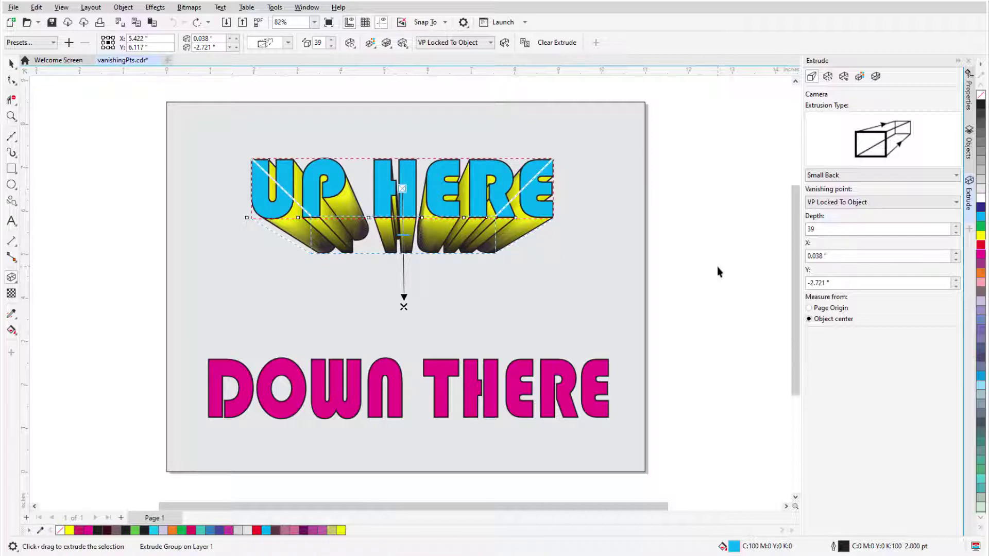
Set UP HERE's vanishing point to VP Locked To Page, test by moving the text, then undo.
click(491, 42)
click(482, 60)
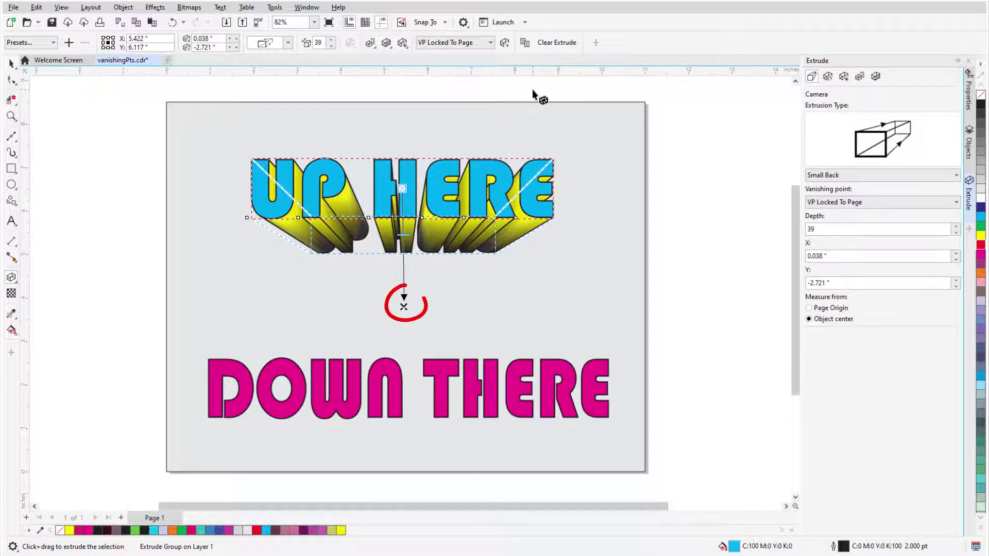
key(space)
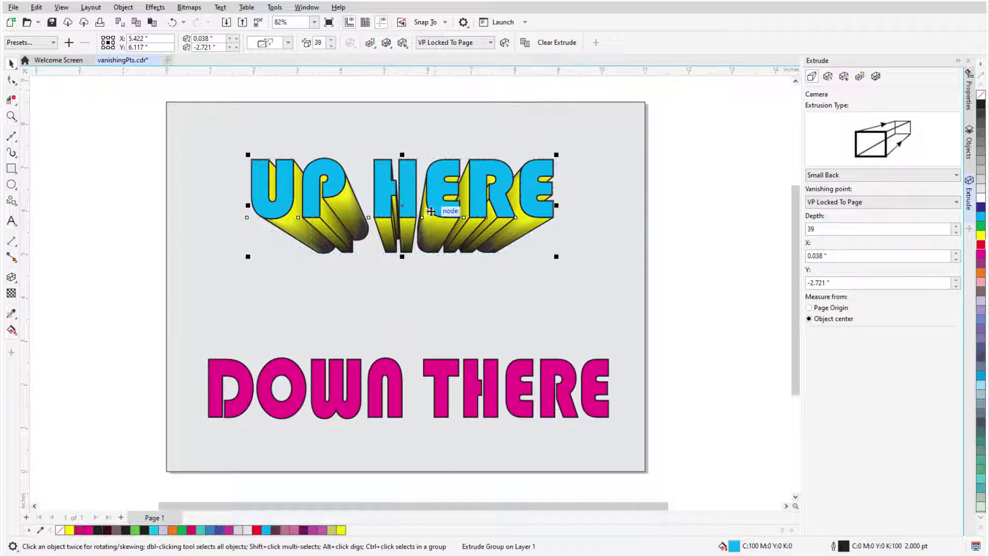
drag(410, 209, 553, 206)
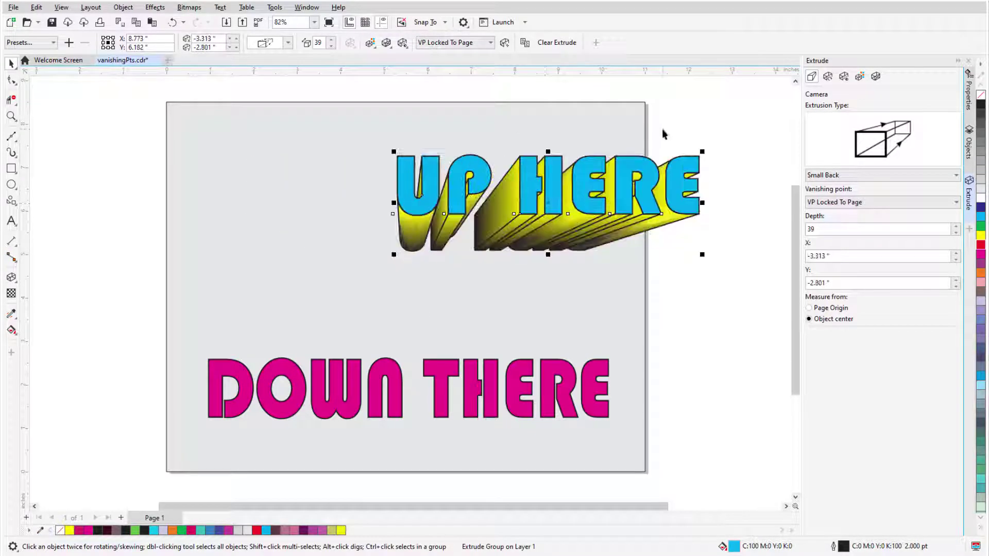
key(space)
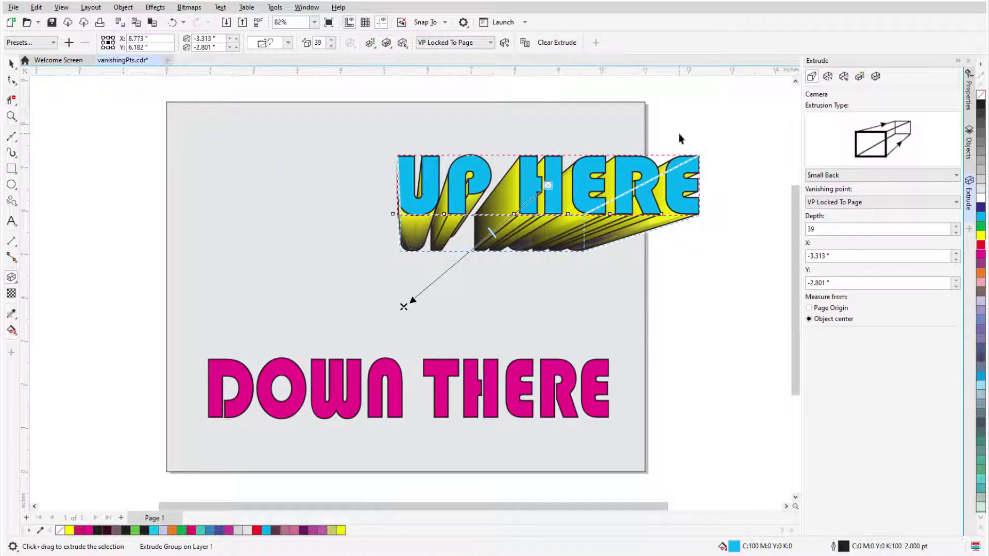
key(ctrl+z)
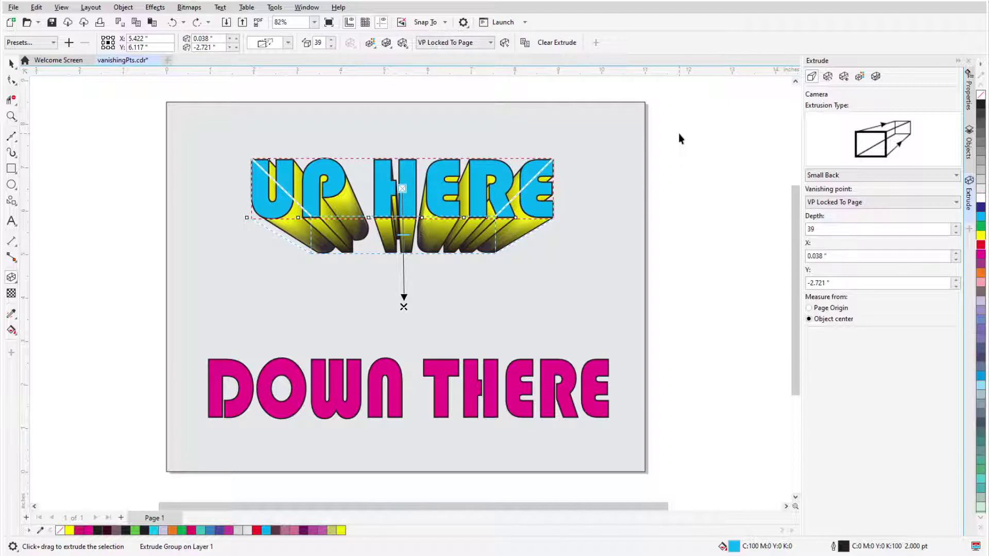
Extrude DOWN THERE, clear it, and copy UP HERE's extrusion properties onto it.
click(522, 390)
drag(522, 391, 591, 259)
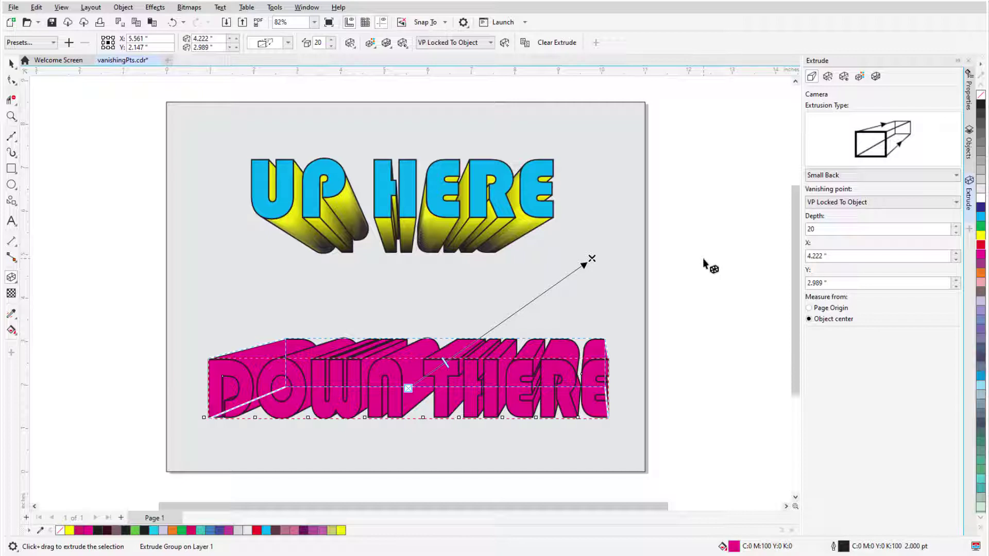
click(525, 43)
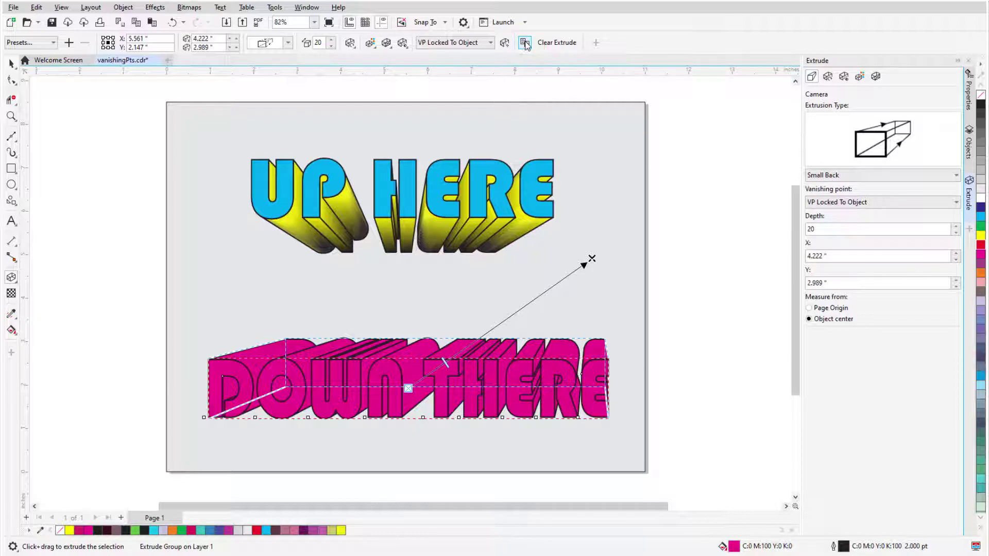
click(521, 223)
key(space)
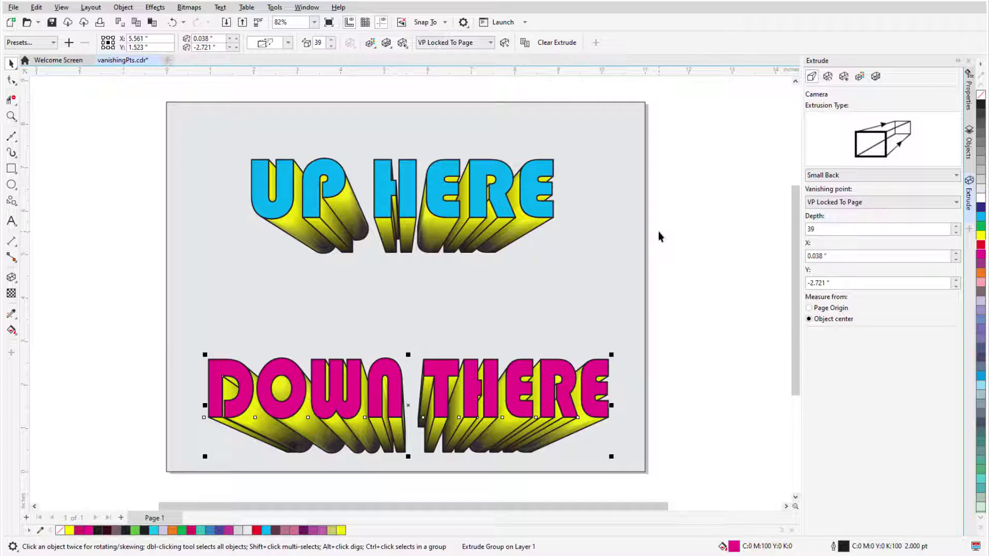
Make DOWN THERE share UP HERE's vanishing point and drag that point to the right.
click(491, 44)
click(489, 82)
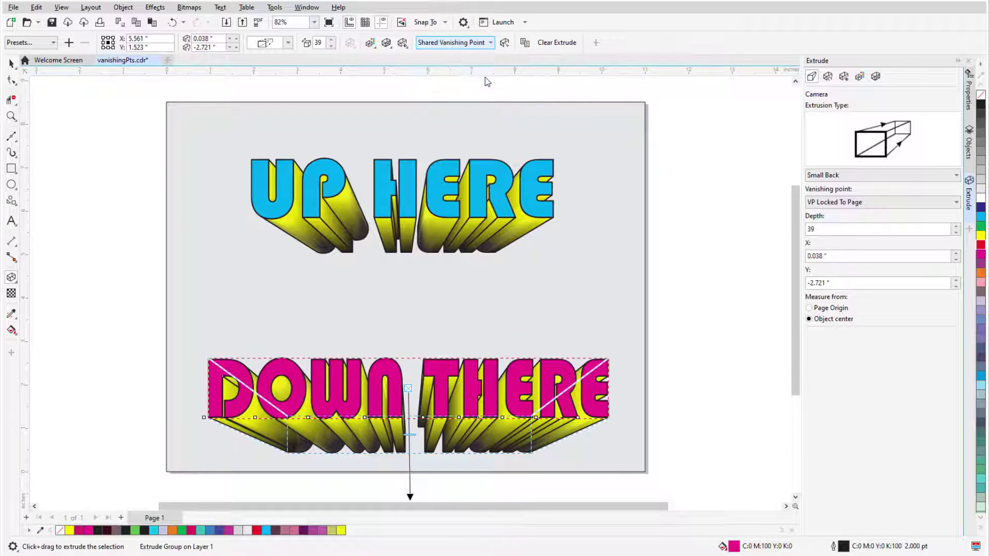
click(497, 247)
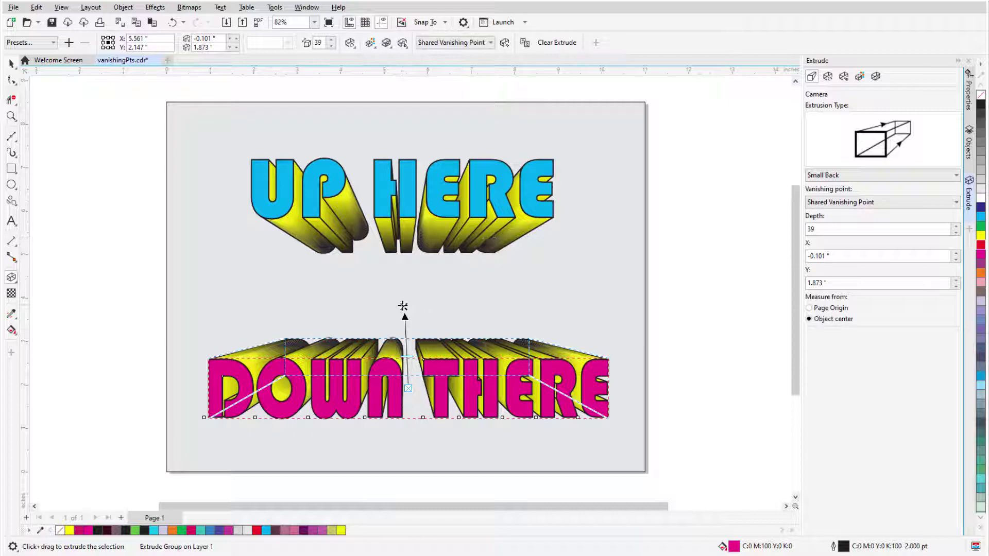
drag(402, 306, 728, 279)
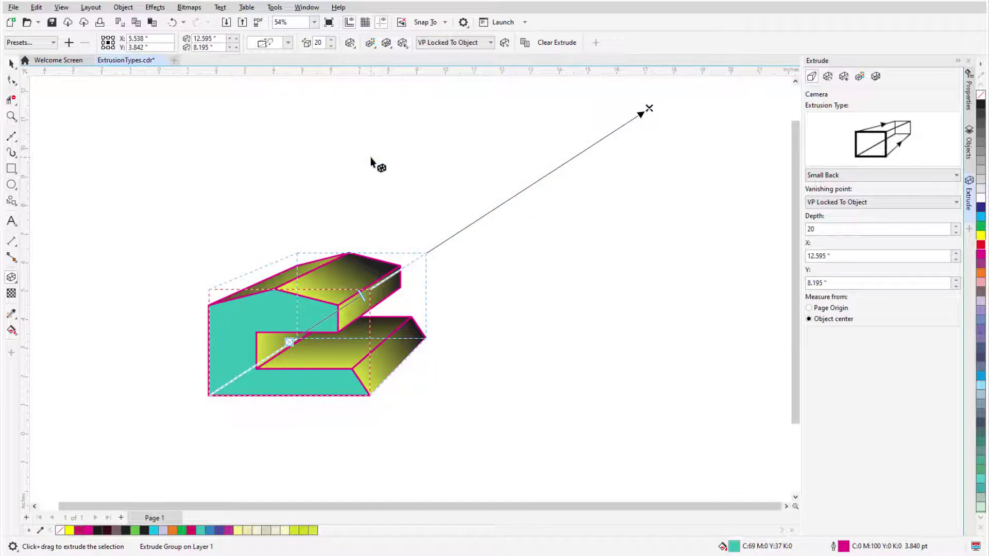
Try the Big Back, Back Parallel and Small Front extrusion types on the shape.
click(288, 43)
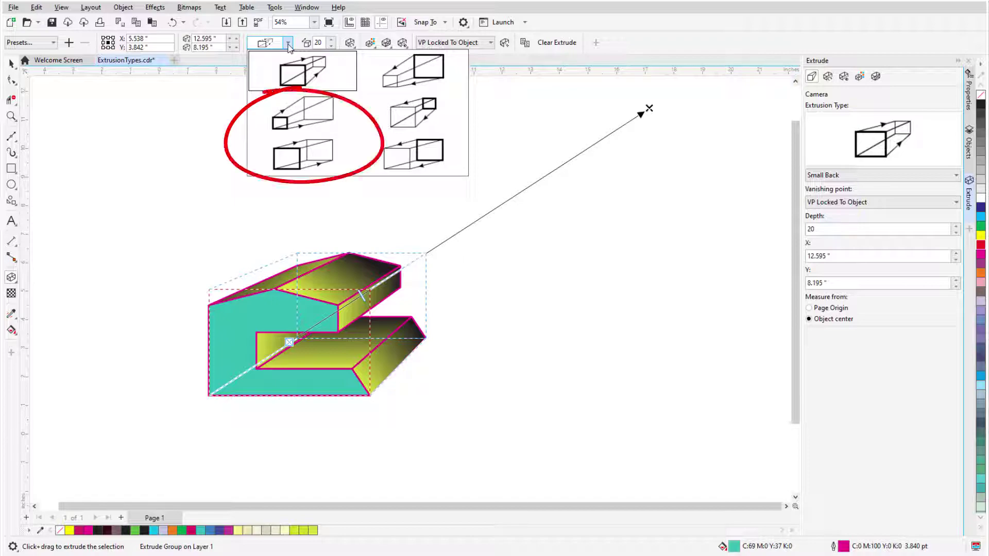
click(254, 131)
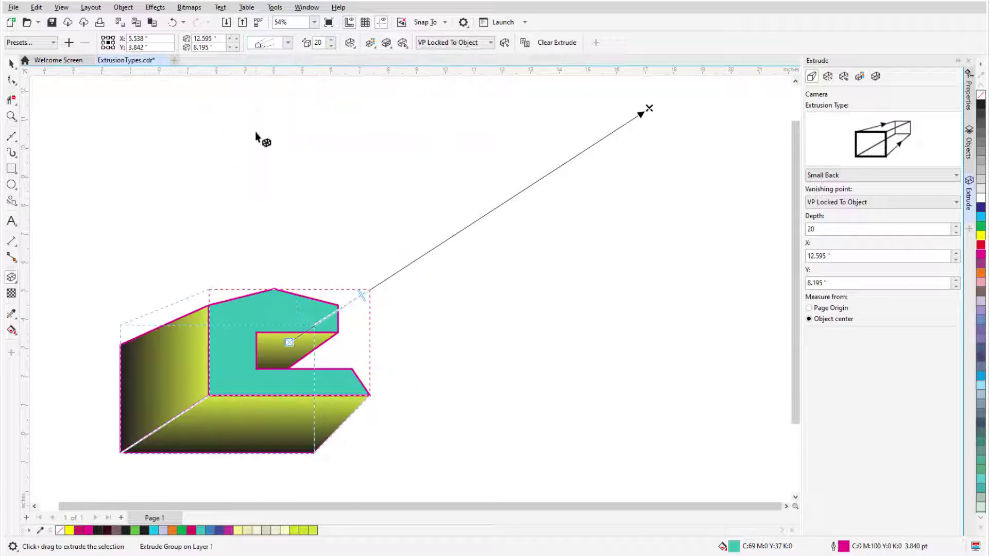
click(288, 44)
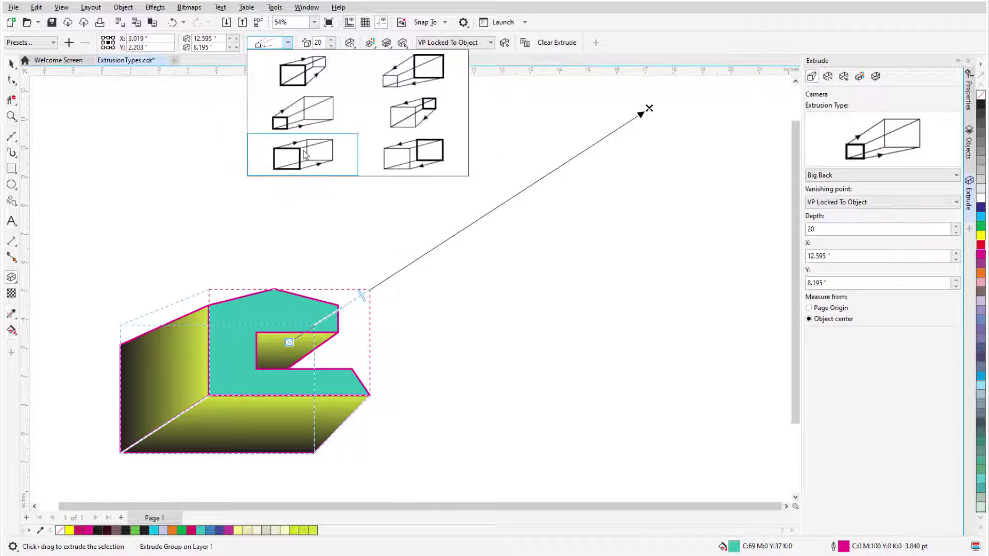
click(302, 152)
scroll(220, 242, down, 2)
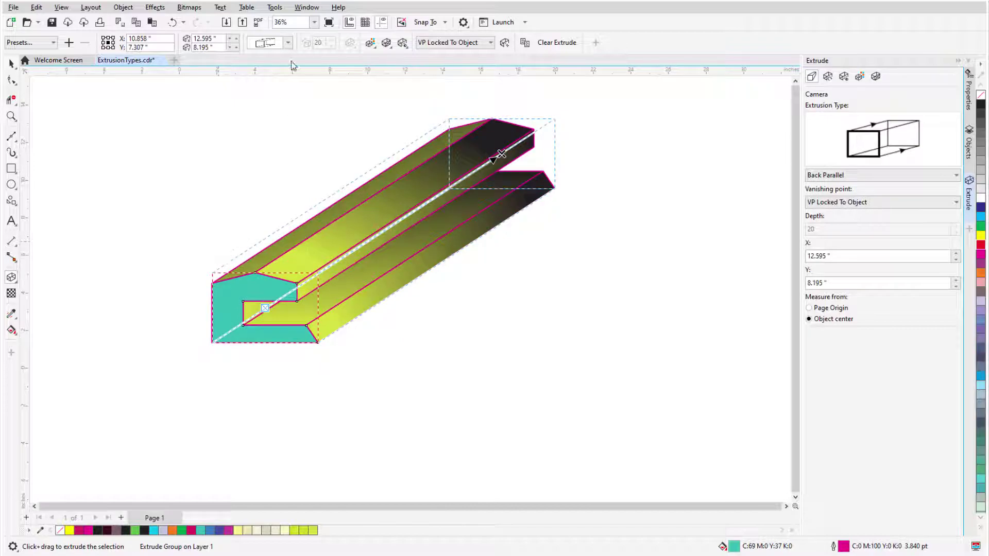
click(289, 45)
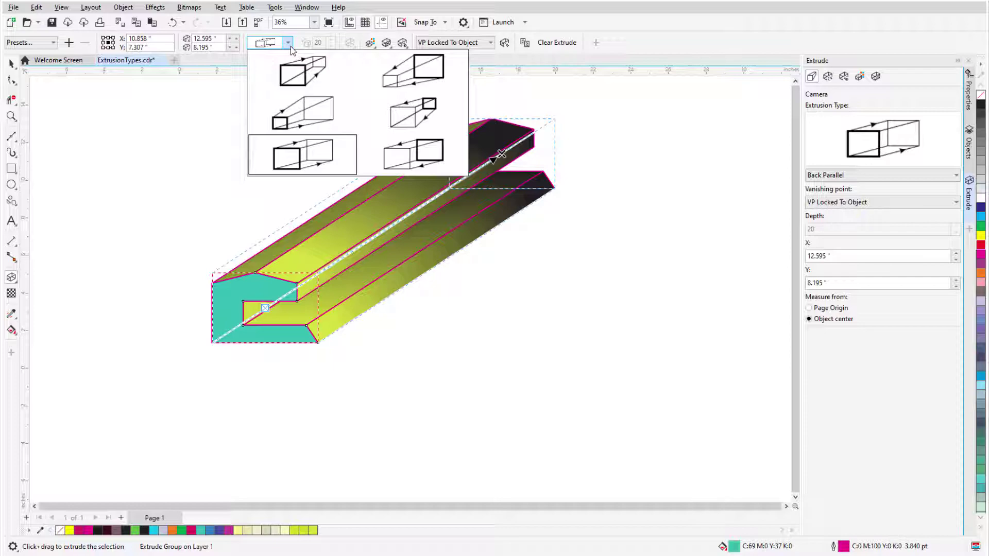
click(402, 75)
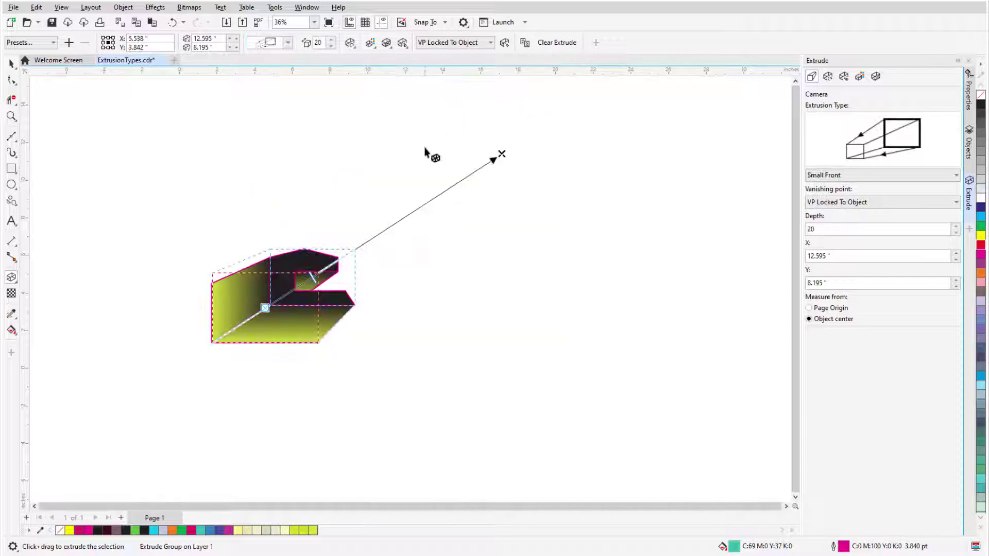
scroll(256, 308, up, 2)
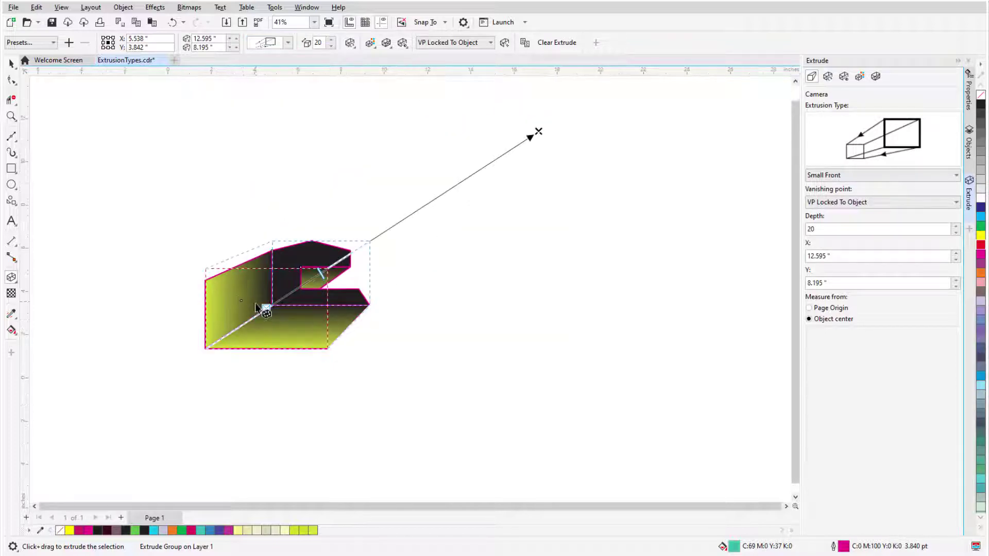
Set the extrusion type to Big Front, then to Front Parallel.
click(288, 42)
click(400, 111)
click(287, 42)
click(412, 154)
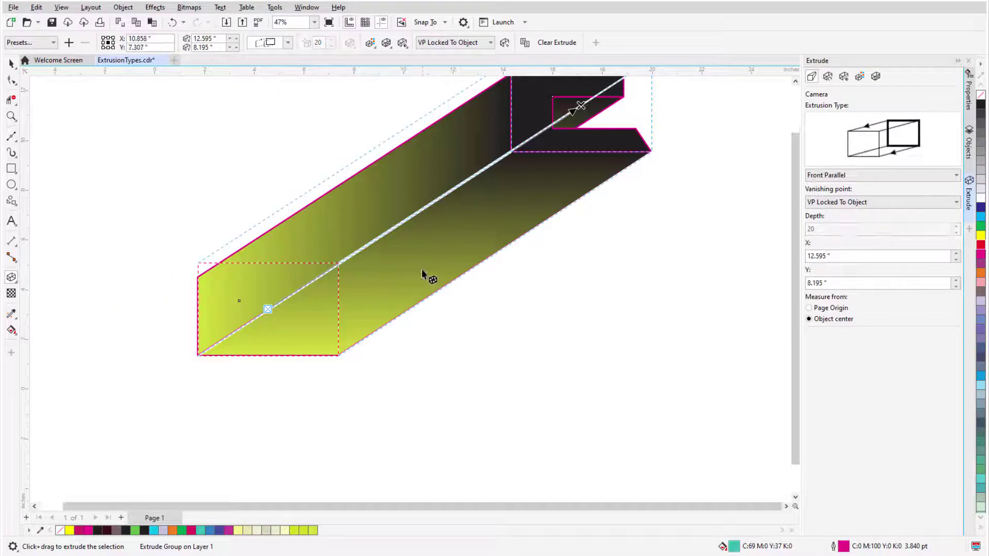
scroll(421, 269, down, 1)
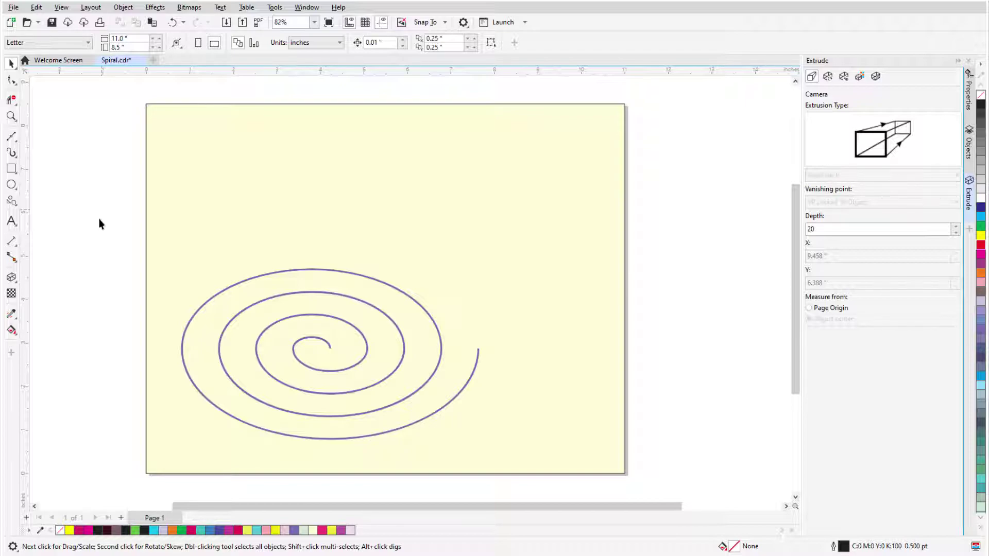
Extrude the spiral back toward the upper right at a depth of 40.
click(12, 277)
drag(277, 305, 743, 101)
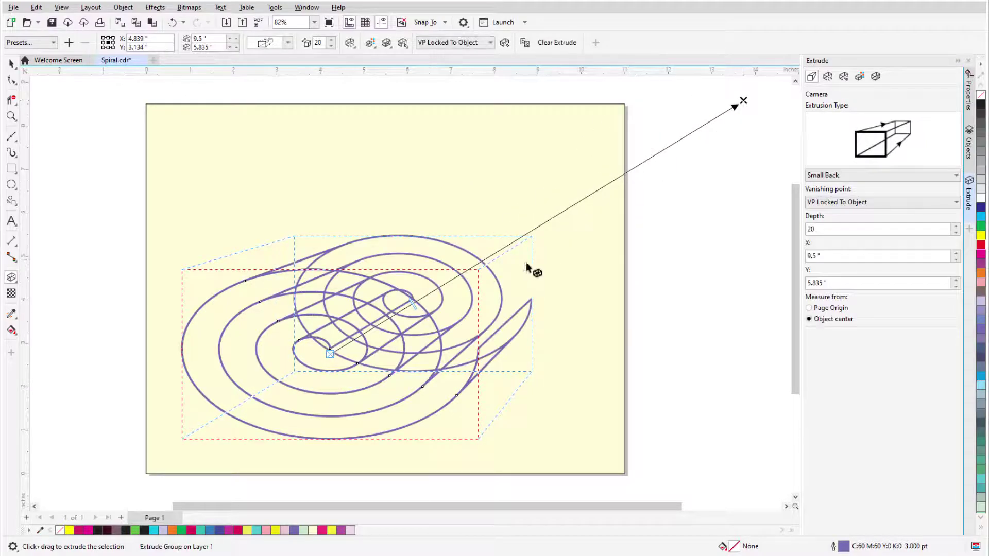
drag(412, 303, 494, 252)
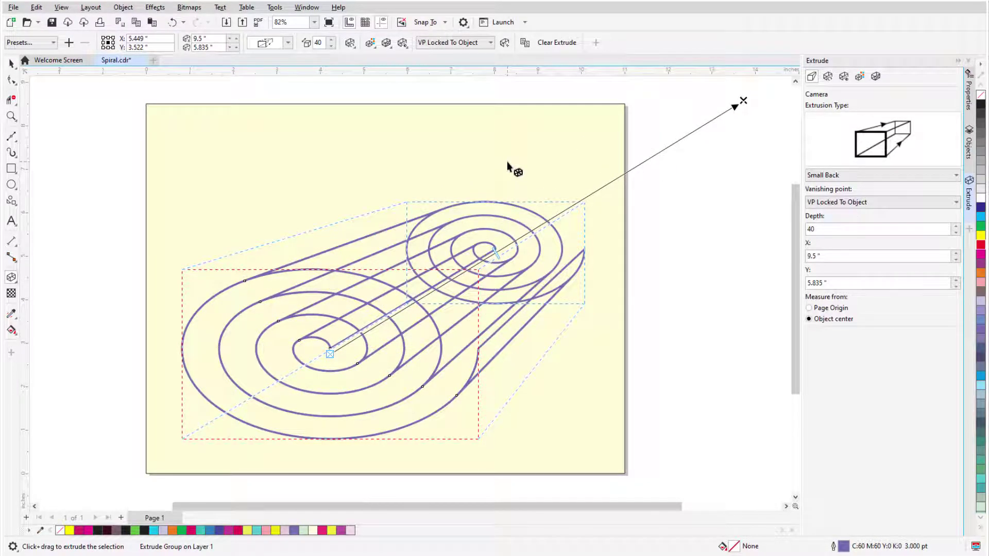
Set the spiral extrusion colour to Color Shading.
click(370, 43)
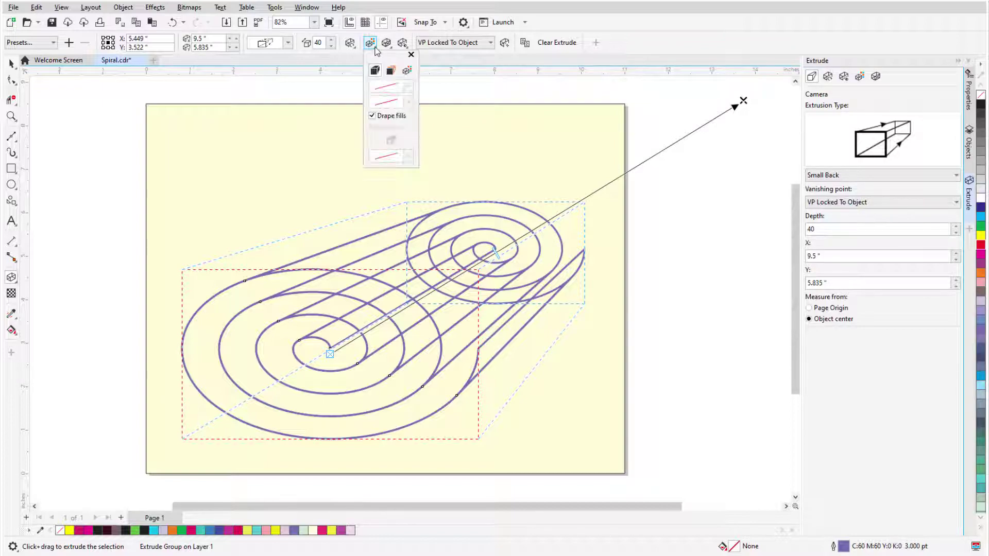
click(407, 70)
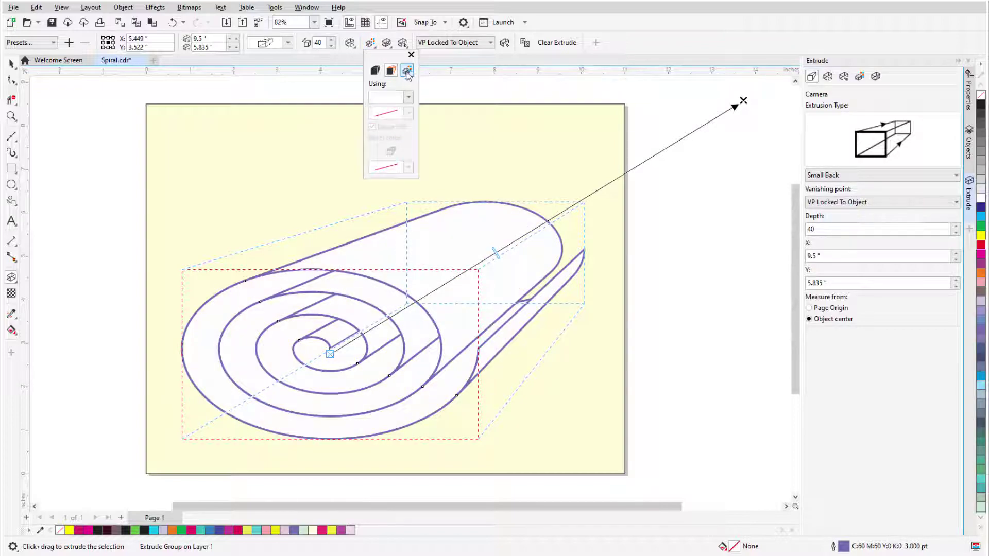
click(451, 88)
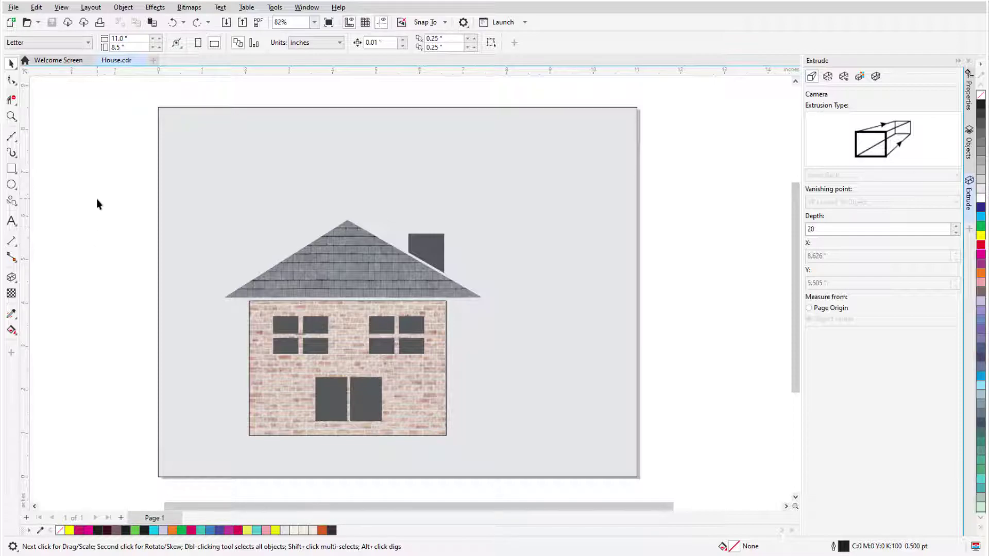
Group the 14 house pieces and extrude the house toward the upper right at depth 20.
drag(347, 341, 486, 450)
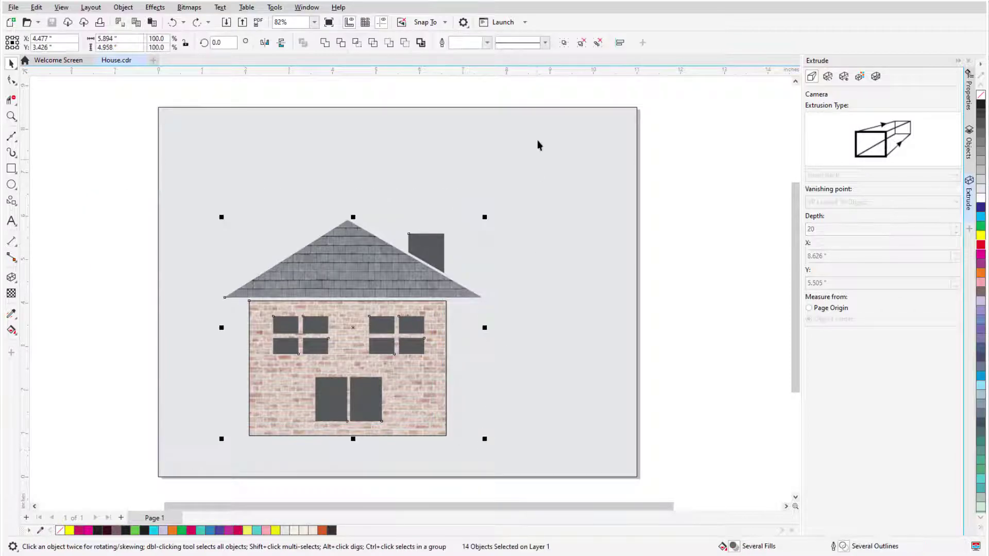
click(564, 44)
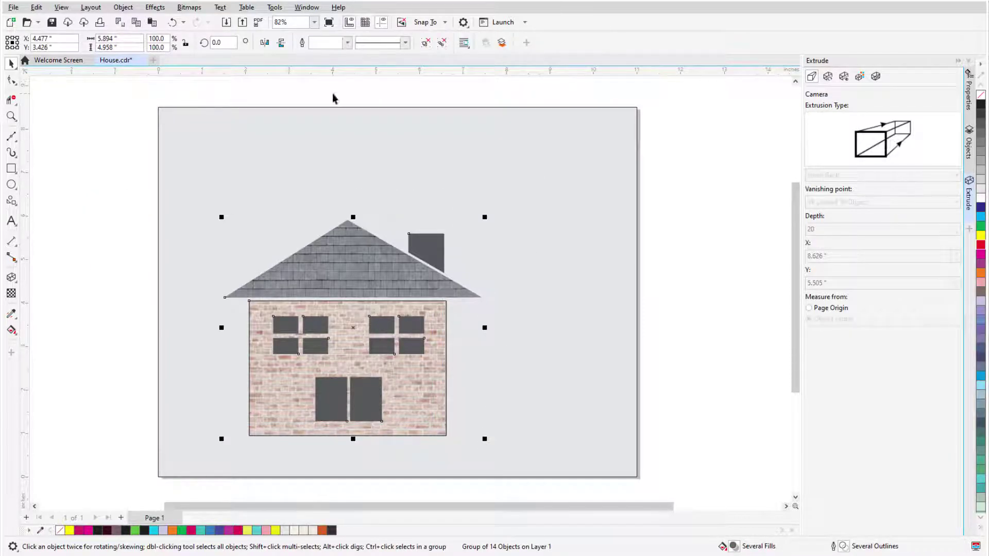
click(11, 277)
drag(350, 360, 727, 119)
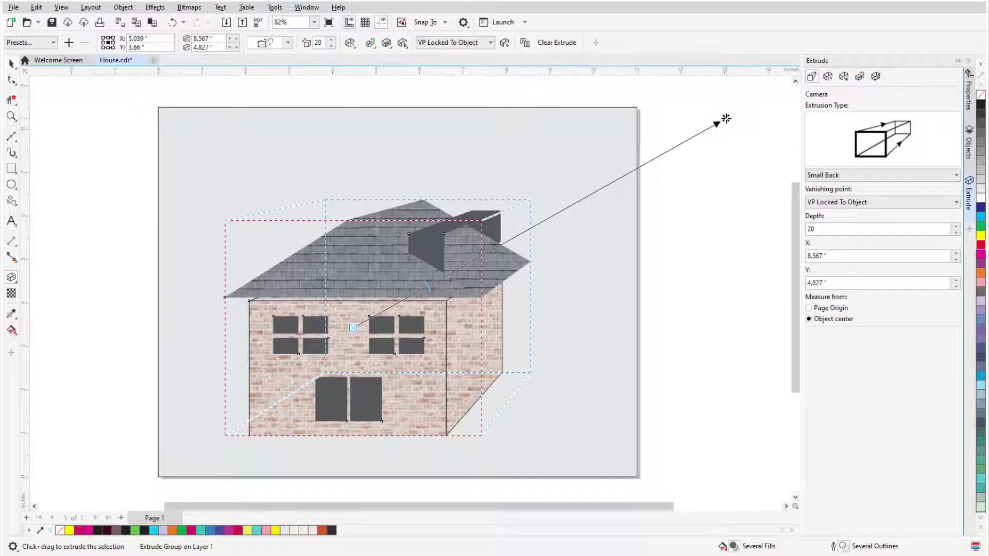
Turn on lights 1–3 on the Extrude docker's Lighting page, with light 1 at 66 and light 3 at 37.
click(407, 47)
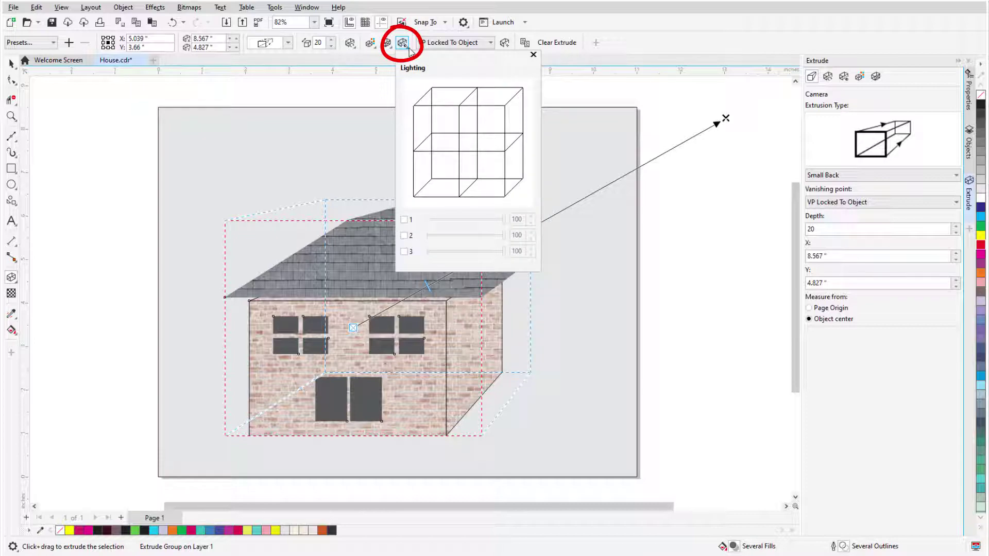
click(408, 48)
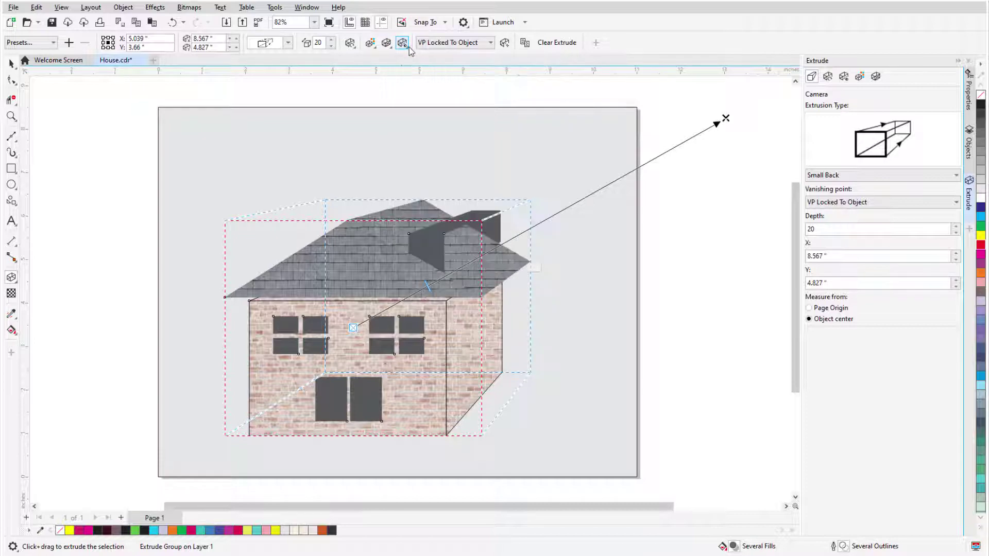
click(845, 78)
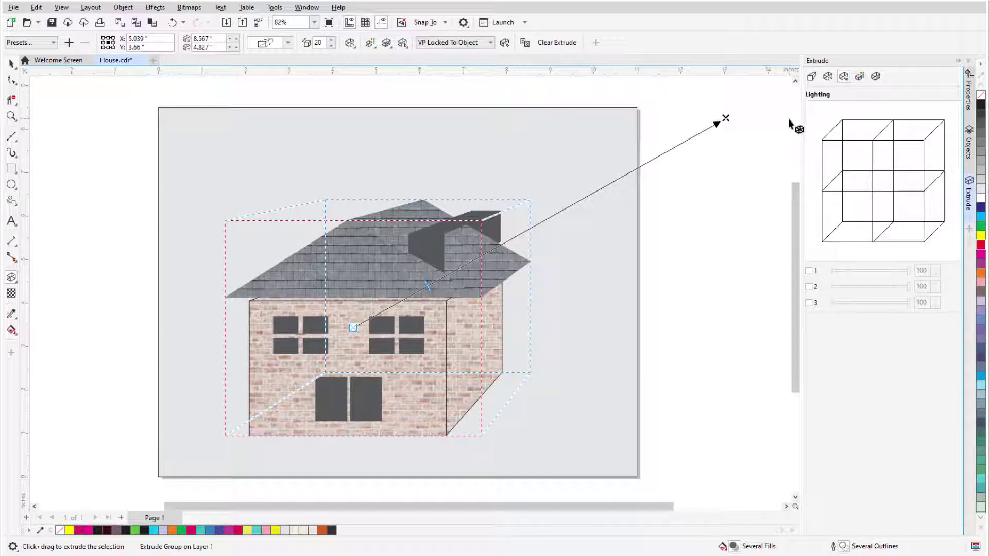
click(808, 270)
click(808, 287)
click(808, 302)
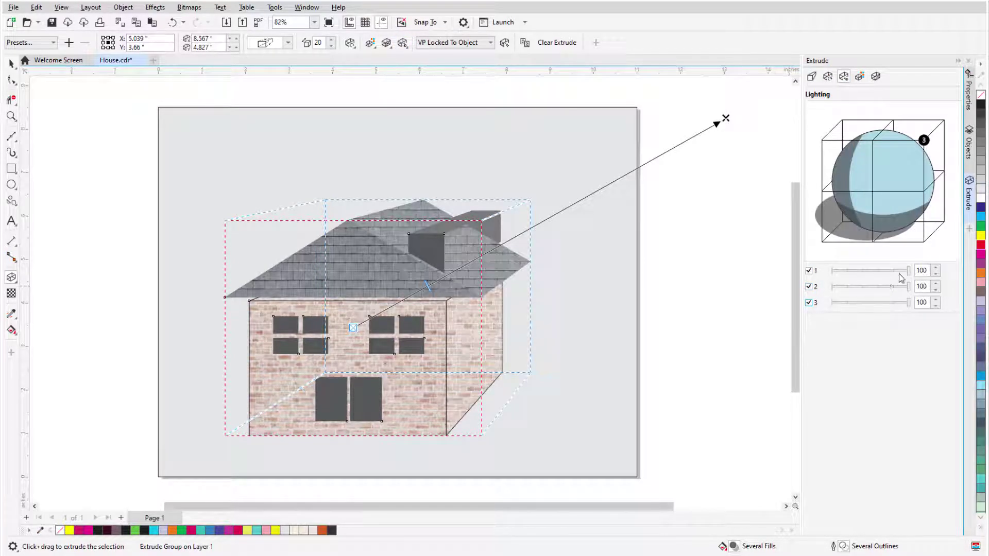
drag(908, 270, 883, 271)
click(809, 287)
mouse_move(908, 303)
mouse_down()
mouse_move(859, 302)
mouse_move(858, 270)
mouse_up()
click(808, 287)
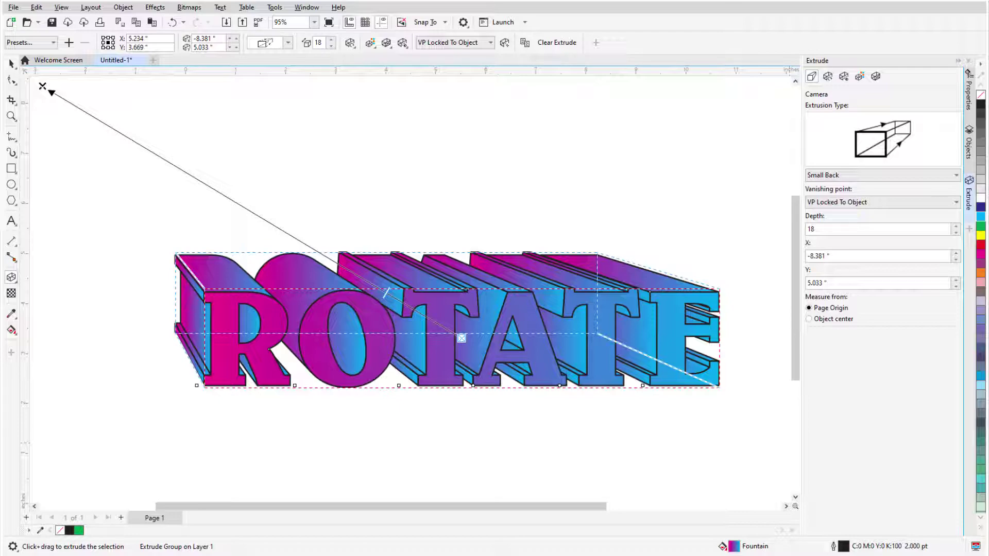
Tilt the ROTATE extrusion in the docker's Rotation preview, then reset it to no rotation.
click(350, 43)
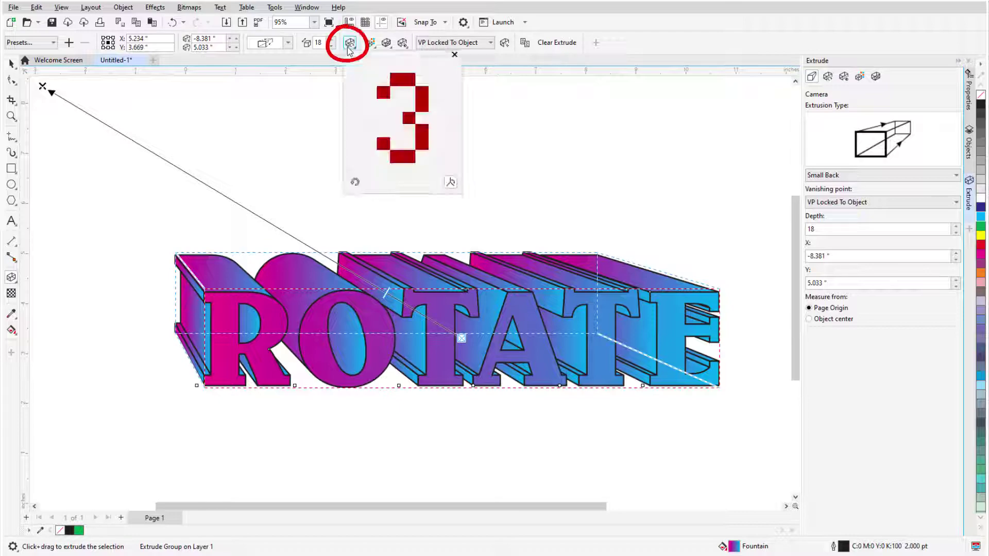
click(454, 54)
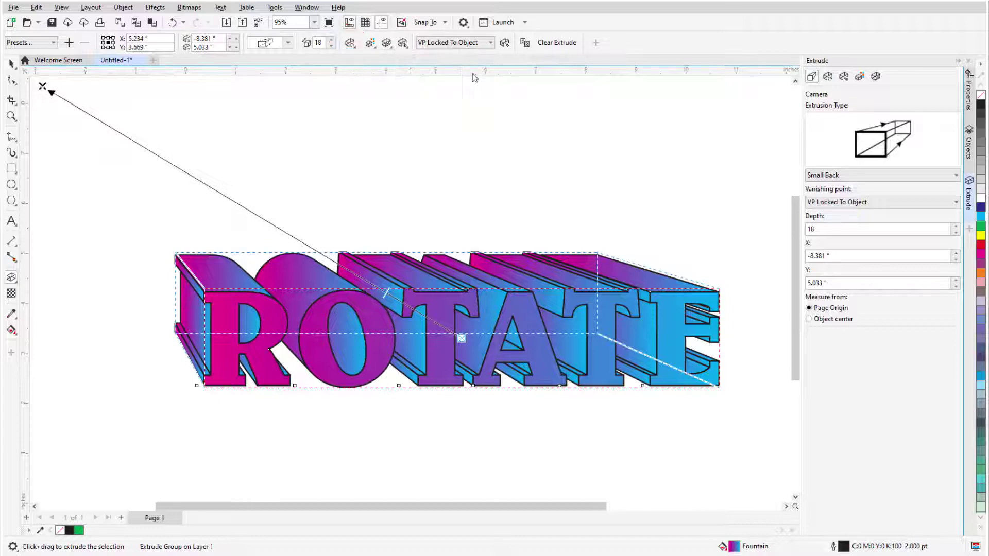
click(829, 77)
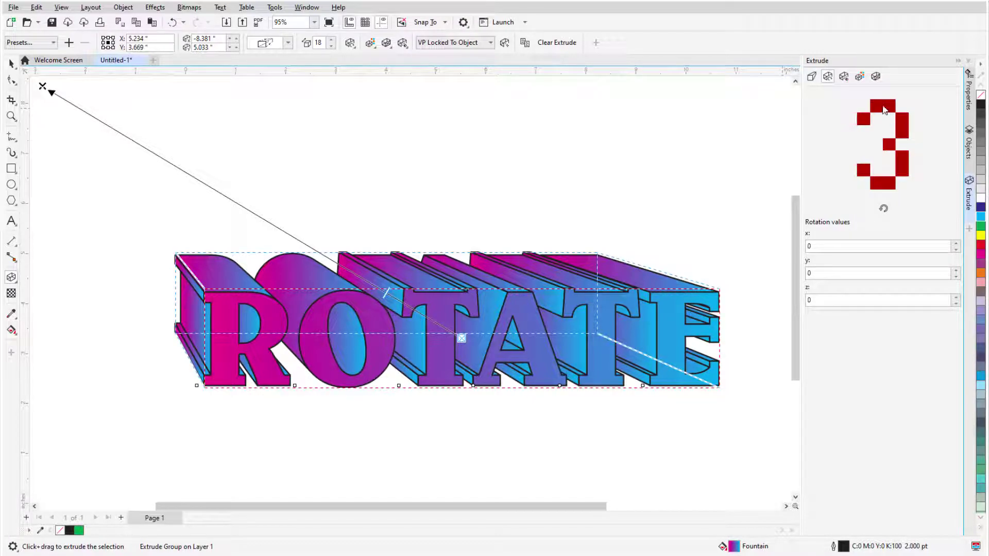
mouse_move(888, 118)
mouse_down()
mouse_move(896, 132)
mouse_move(880, 128)
mouse_move(920, 124)
mouse_up()
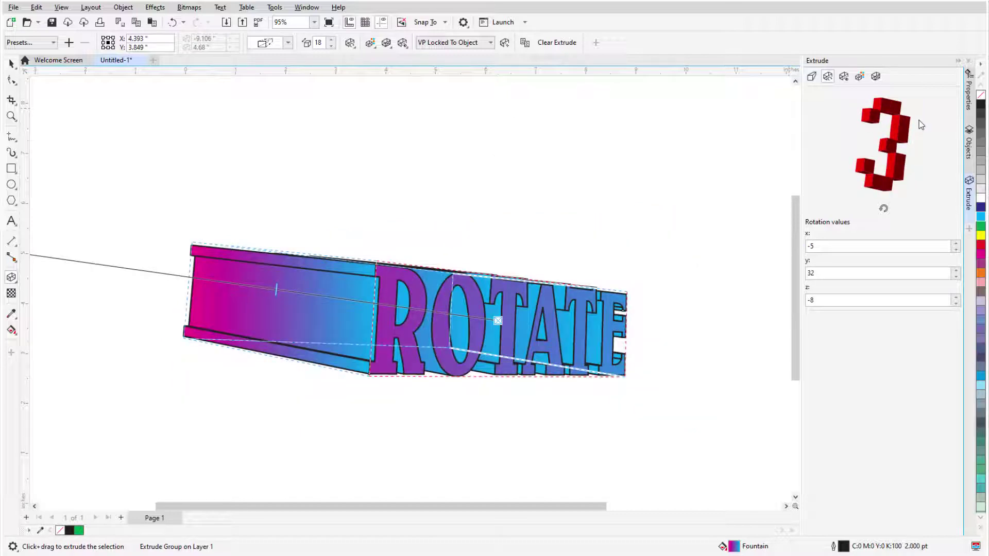
click(884, 209)
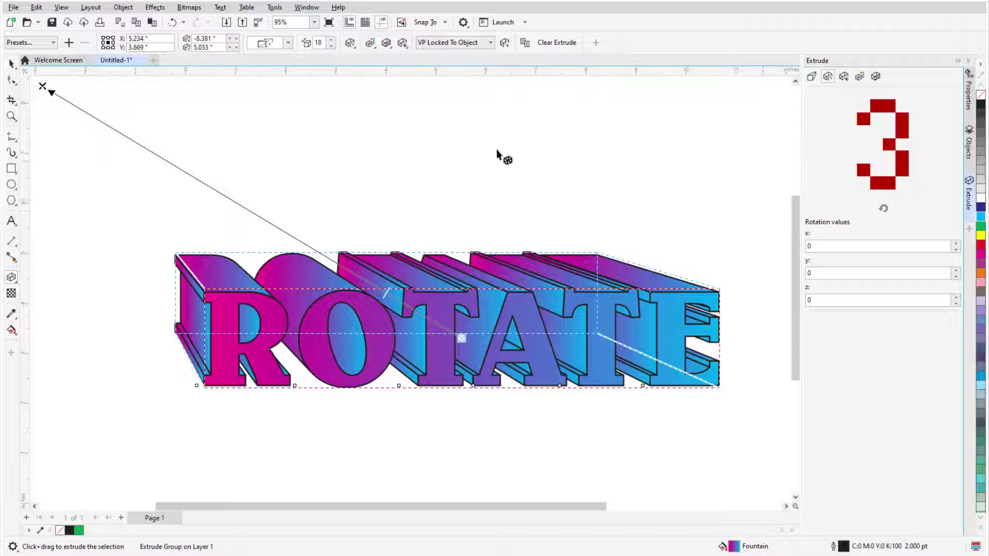
click(350, 43)
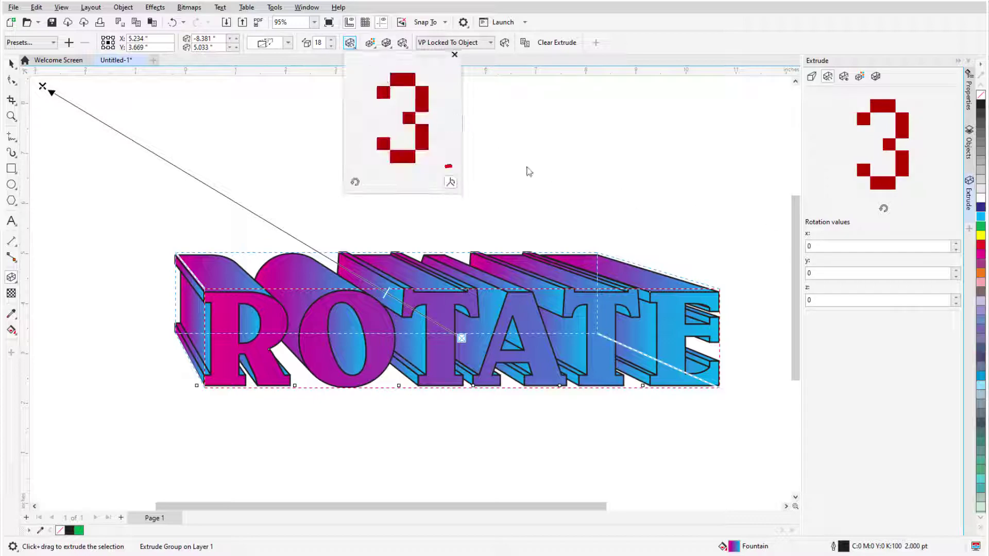
Show numeric rotation values, nudge z, y and x with the spin arrows, then reset all to 0.
click(449, 182)
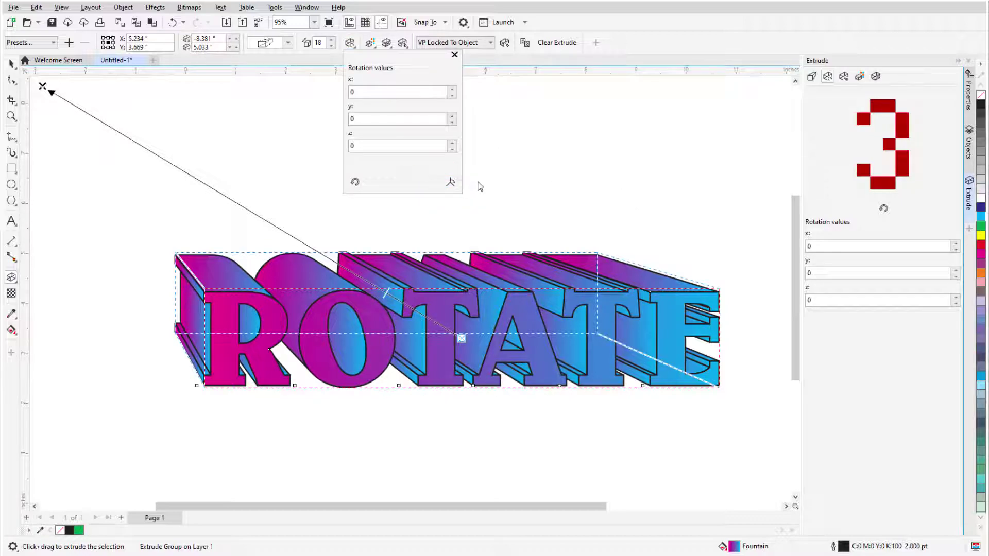
click(453, 144)
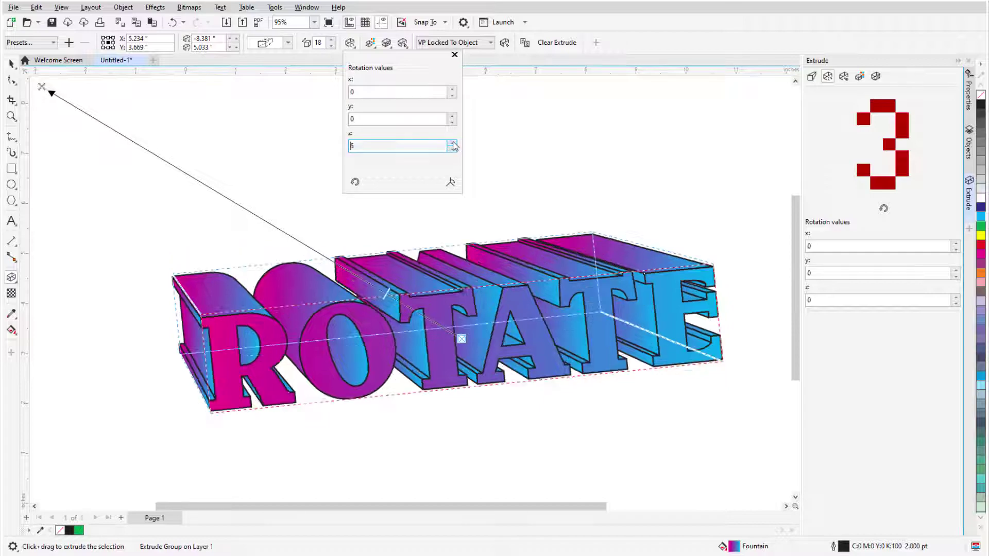
click(452, 149)
click(453, 150)
click(453, 150)
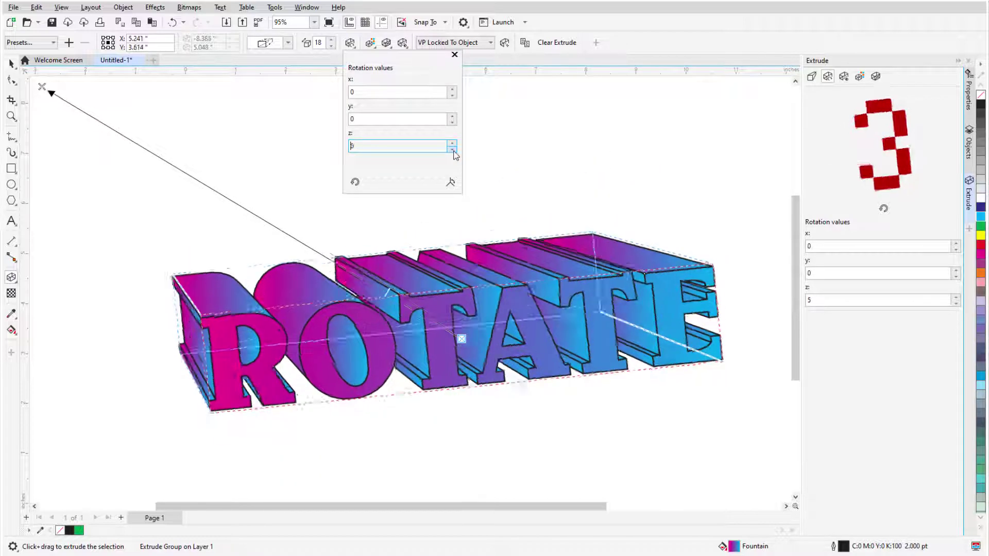
click(455, 151)
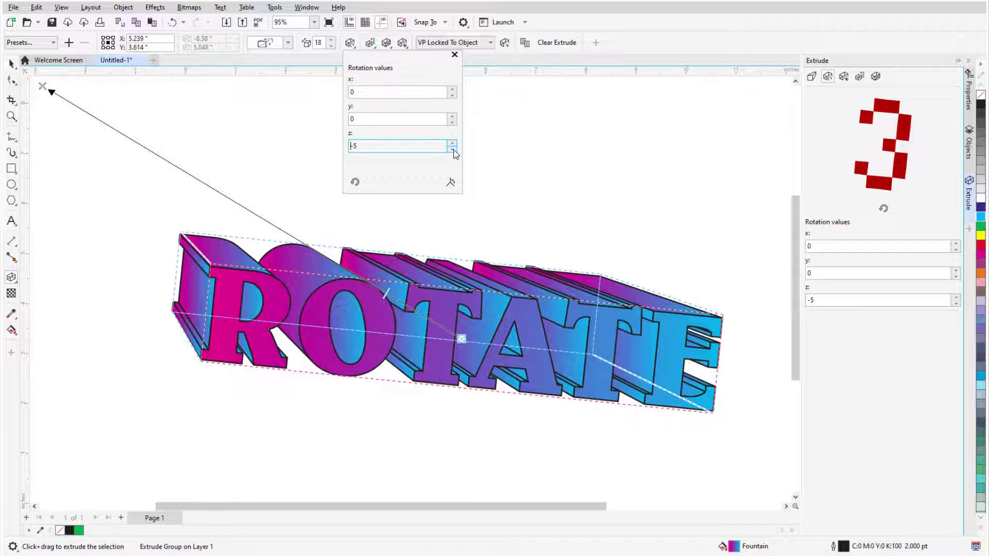
click(452, 116)
click(453, 116)
click(452, 116)
click(453, 96)
click(452, 96)
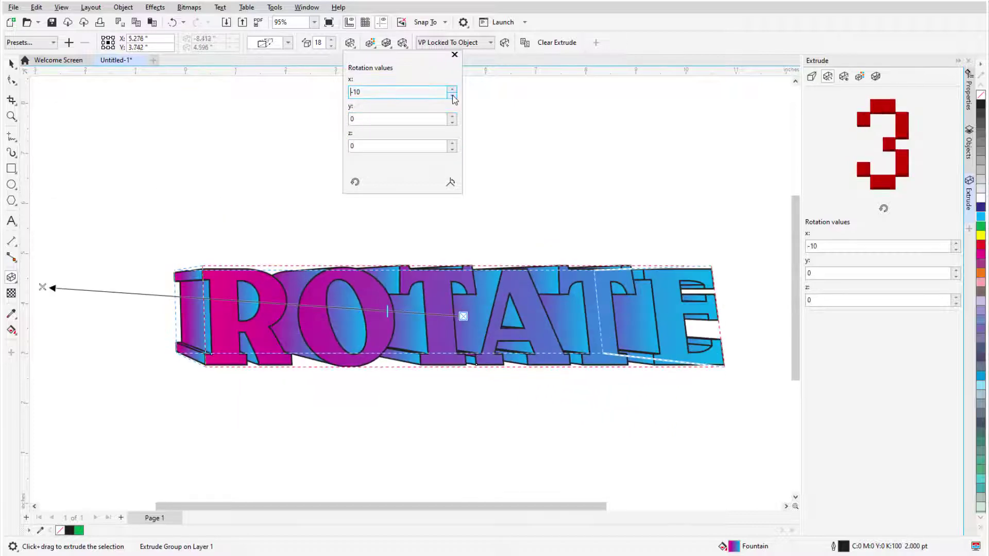
click(452, 96)
click(453, 95)
click(452, 96)
click(355, 183)
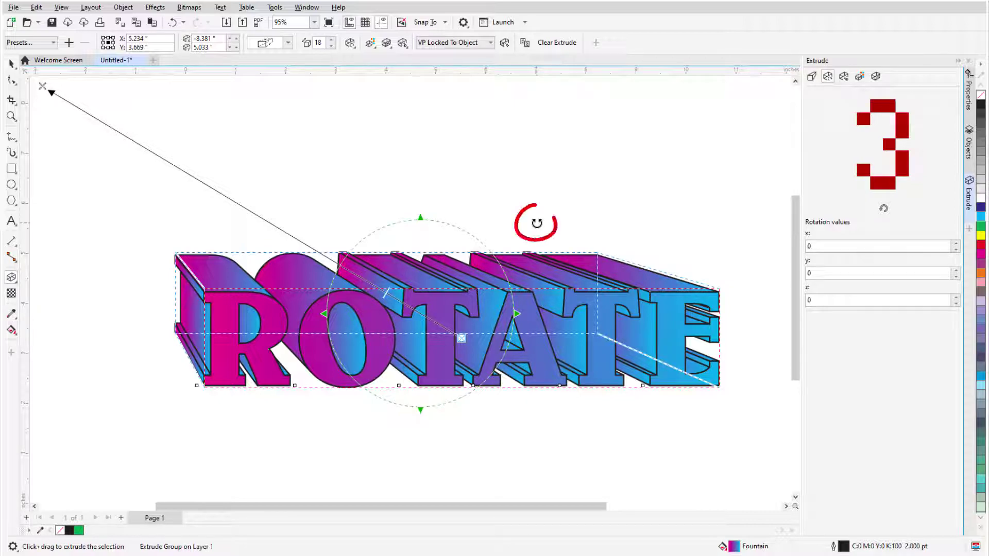
Rotate the ROTATE extrusion on the canvas to x 6, y -28, z 16.
drag(536, 223, 537, 227)
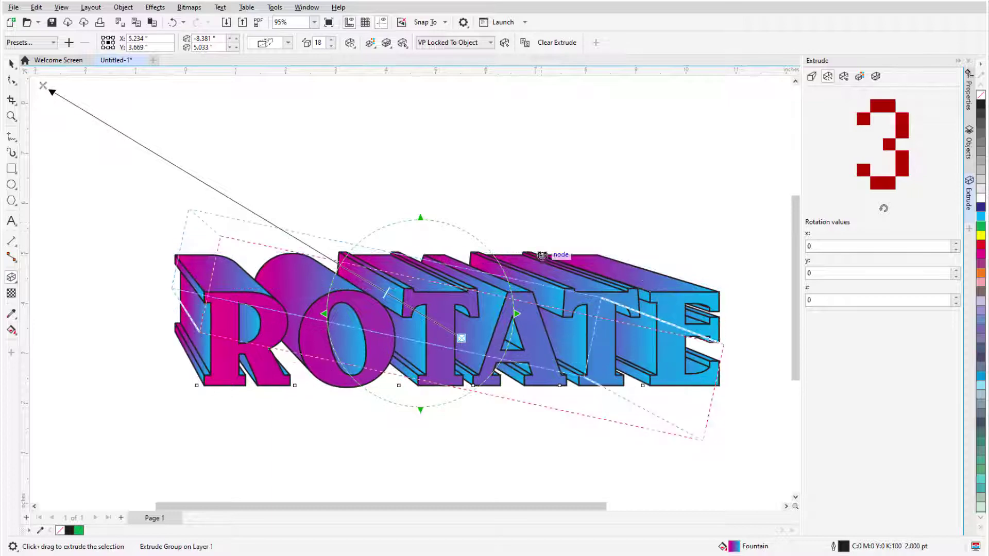
drag(542, 255, 547, 233)
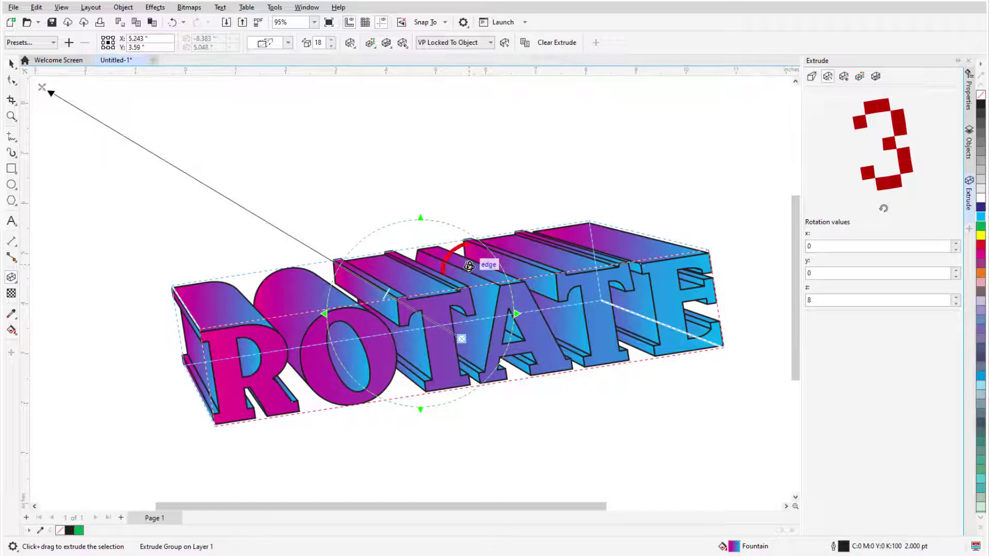
drag(469, 266, 417, 455)
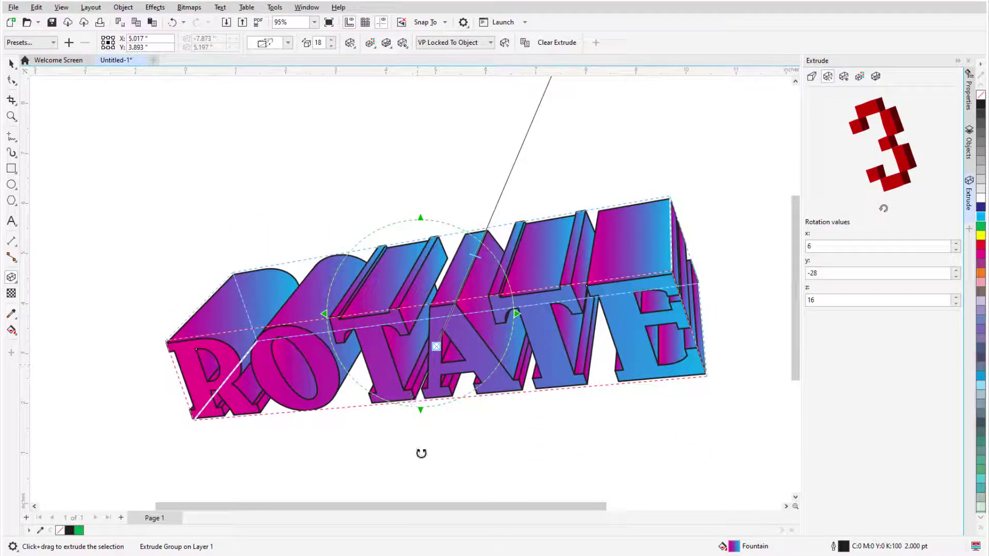
Reset the ROTATE extrusion's rotation to x 0, y 0, z 0 and deselect it.
click(883, 209)
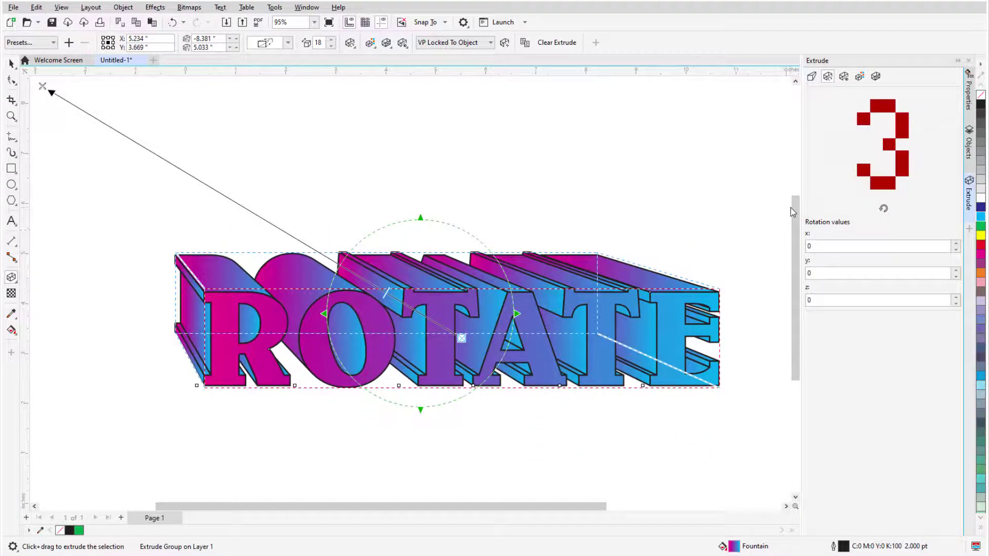
key(Escape)
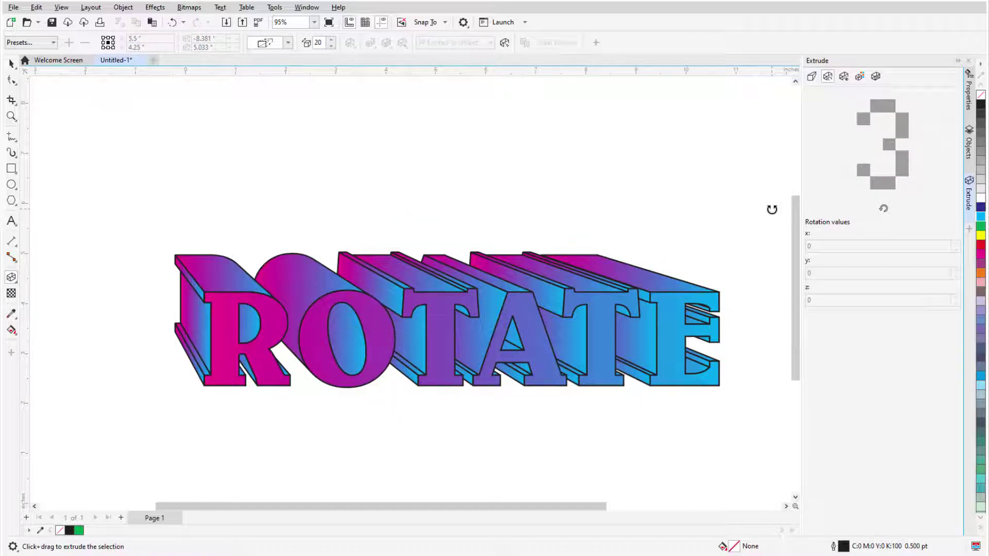